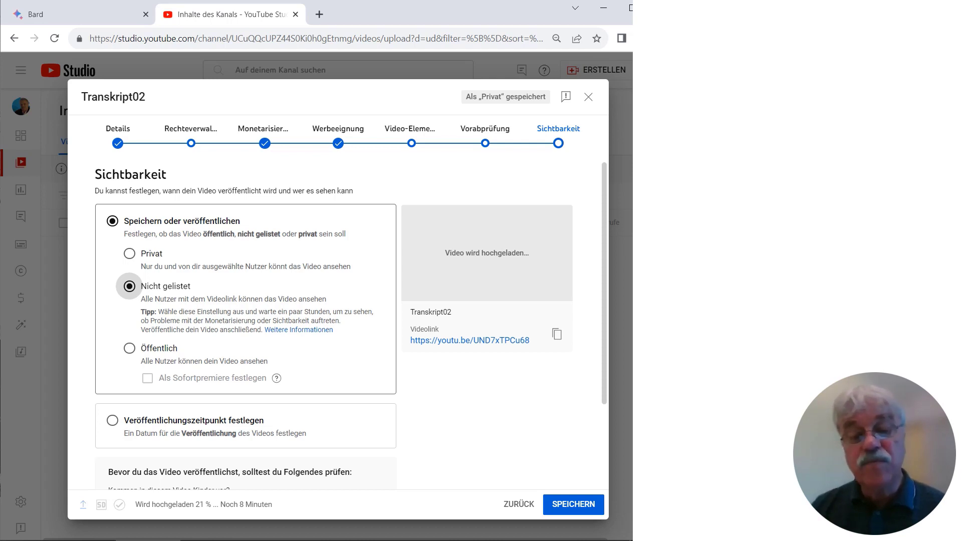
Review the script scenes in Bard, and open the details of the video "So erstellt ihr YouTube-Videos mit Untertiteln in mehreren Sprachen" in YouTube Studio.
left_click(69, 10)
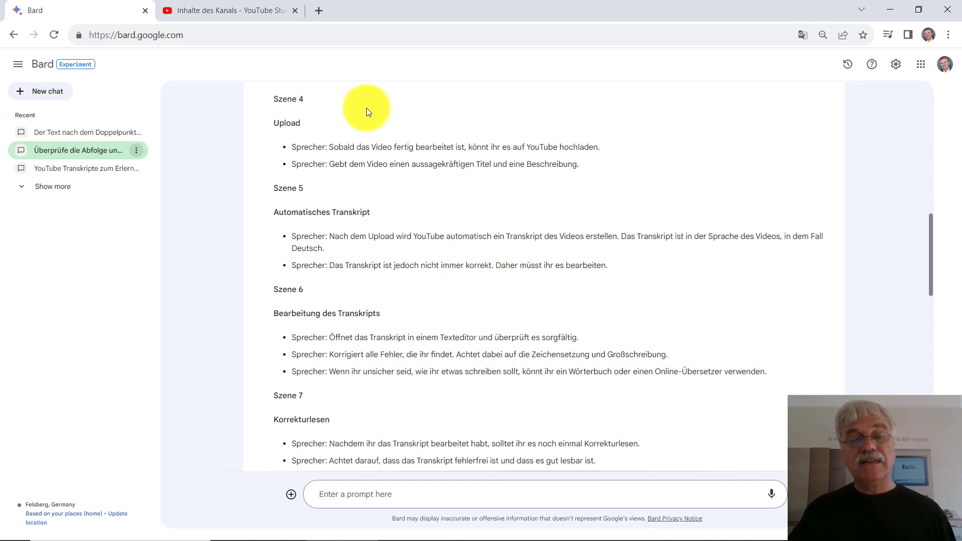
left_click(233, 11)
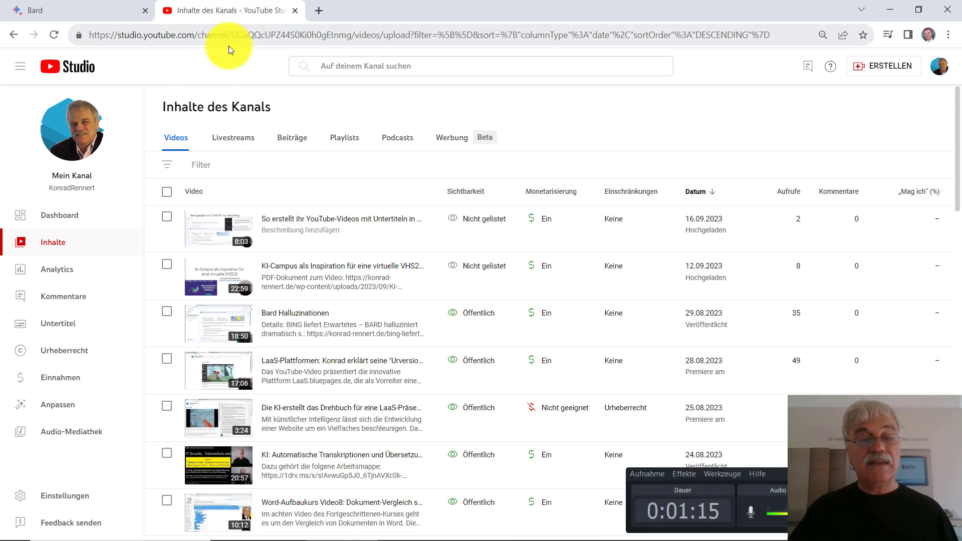
mouse_move(269, 235)
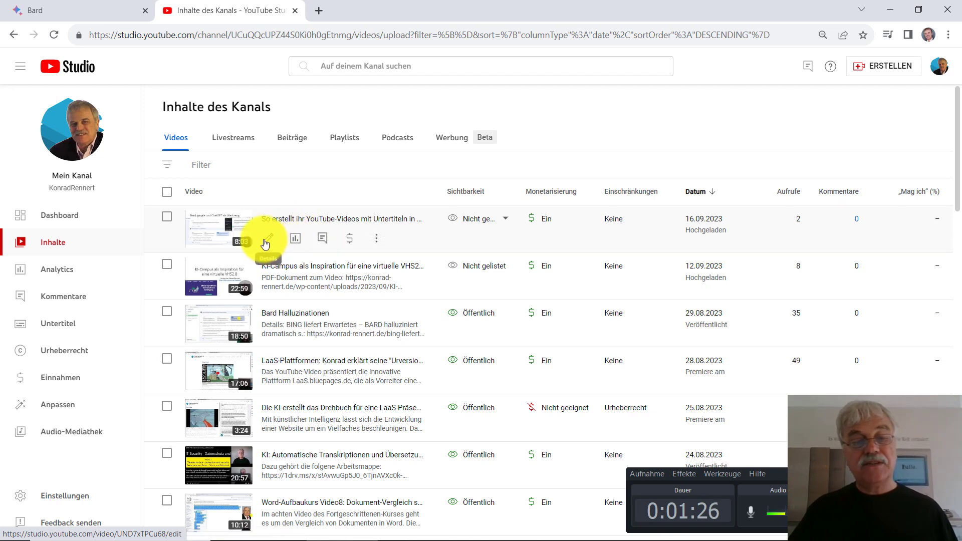
left_click(266, 244)
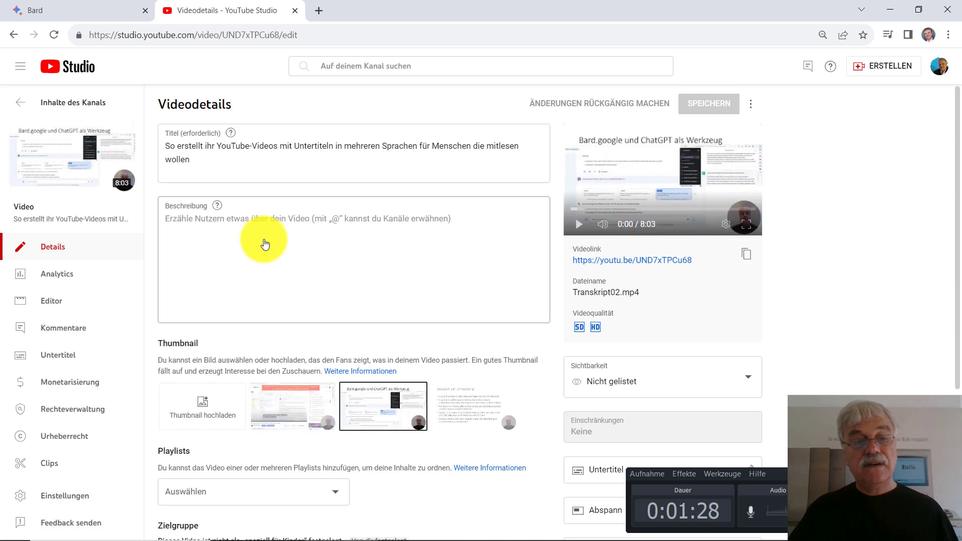
left_click(295, 158)
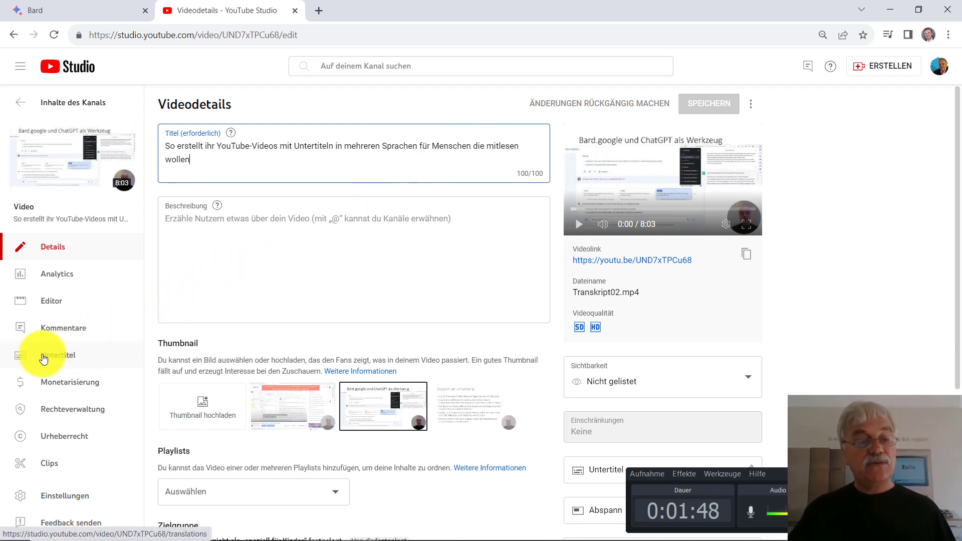
Open the video's subtitles and copy the automatic German track for editing, accepting that the existing German subtitles are overwritten.
left_click(75, 367)
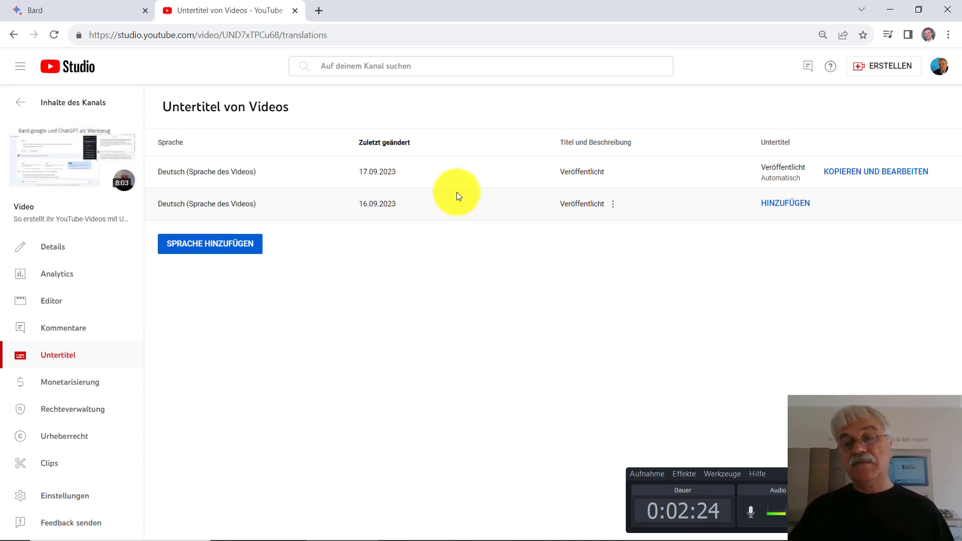
left_click(848, 173)
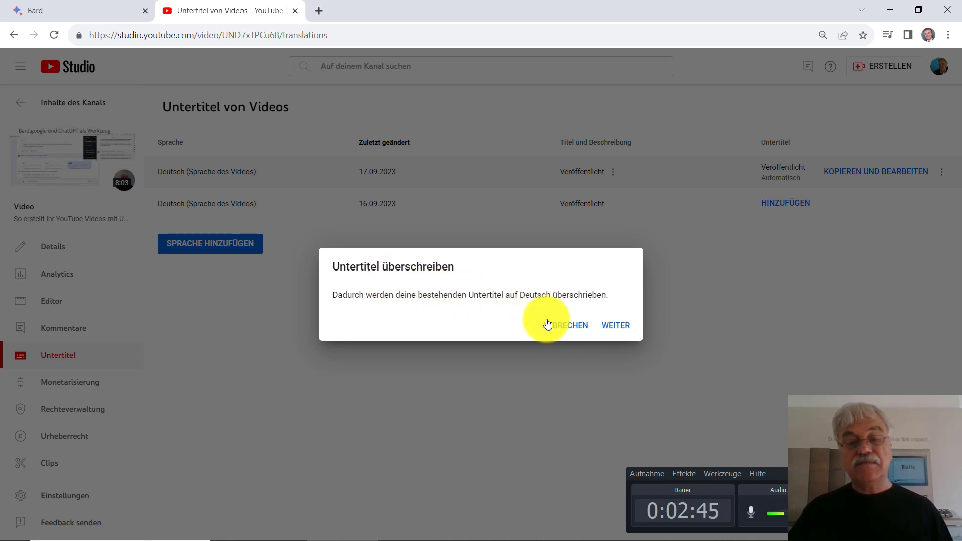
left_click(610, 327)
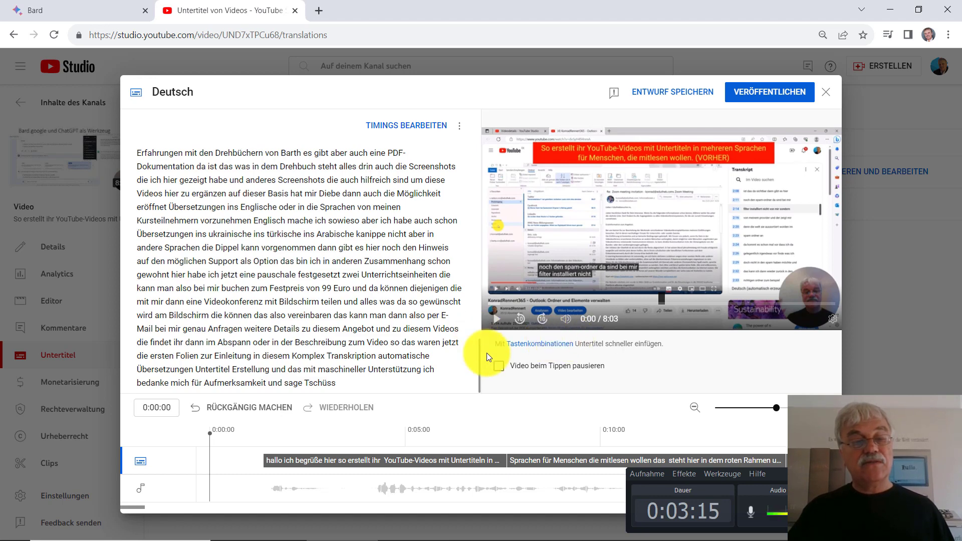
Copy the entire German subtitle text from the subtitle editor.
double_click(226, 247)
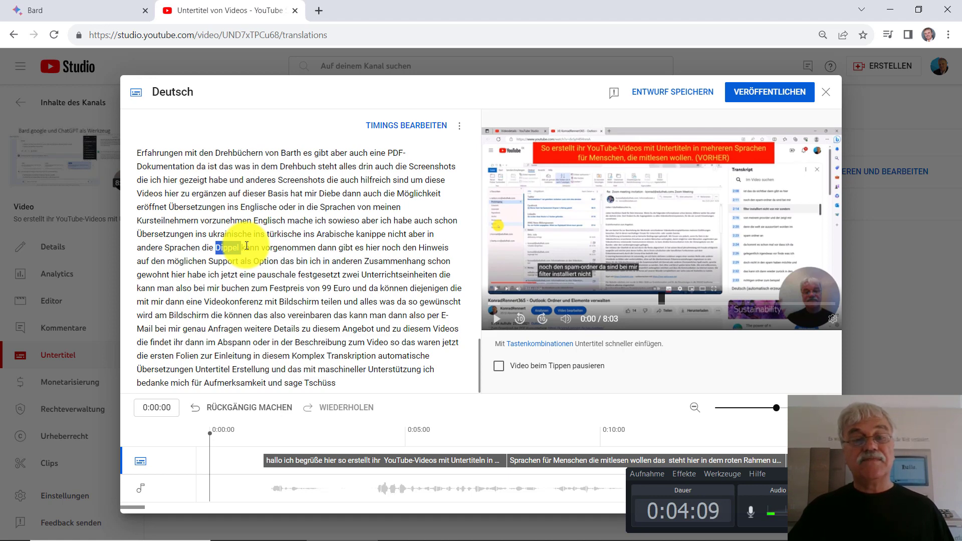
right_click(243, 215)
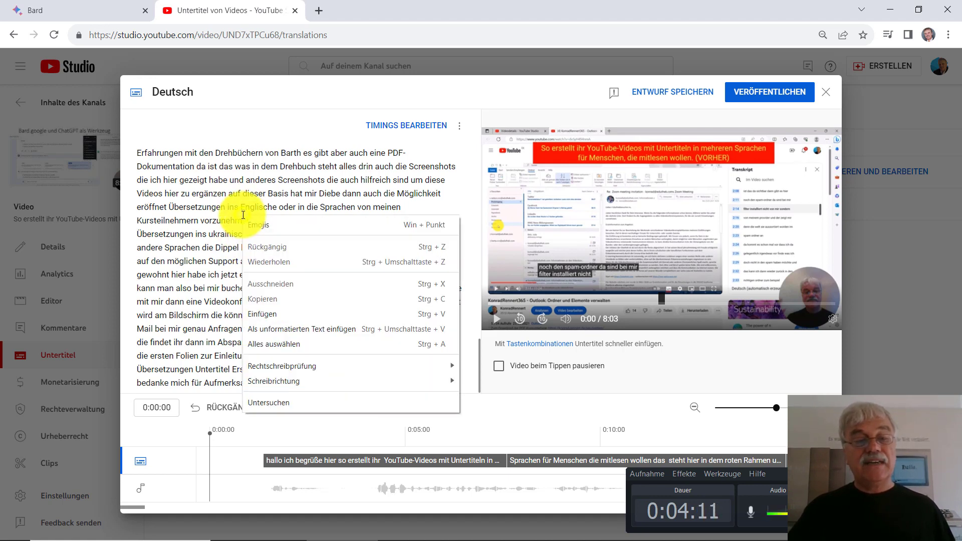
left_click(261, 345)
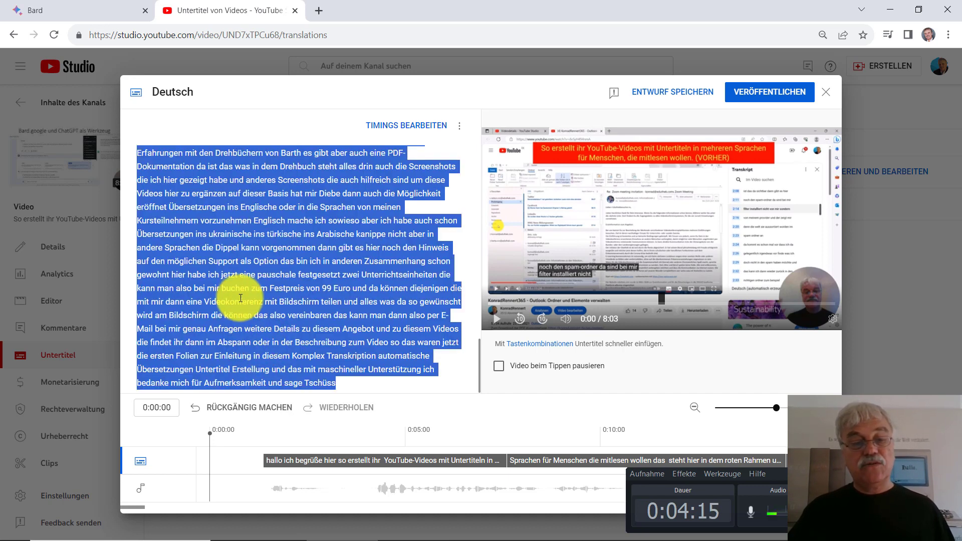
right_click(209, 269)
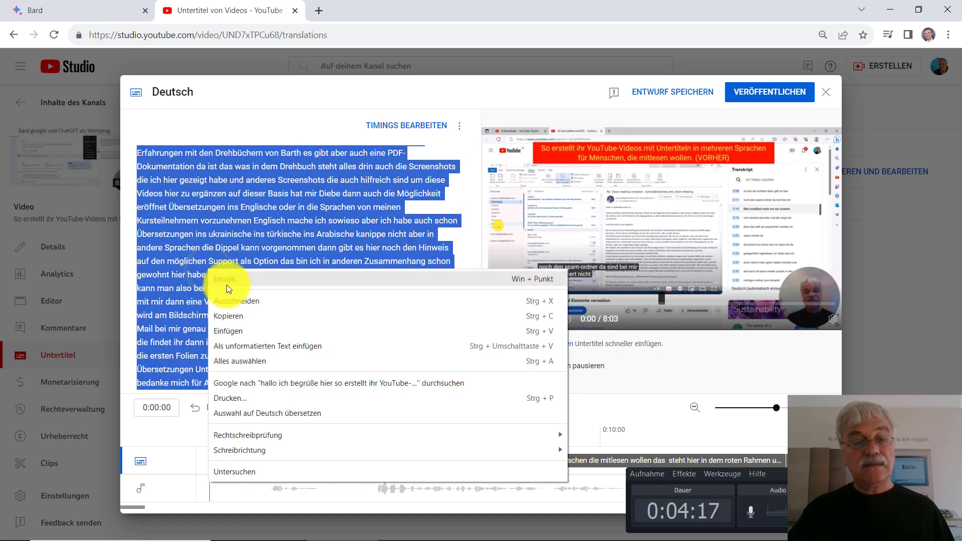
left_click(220, 316)
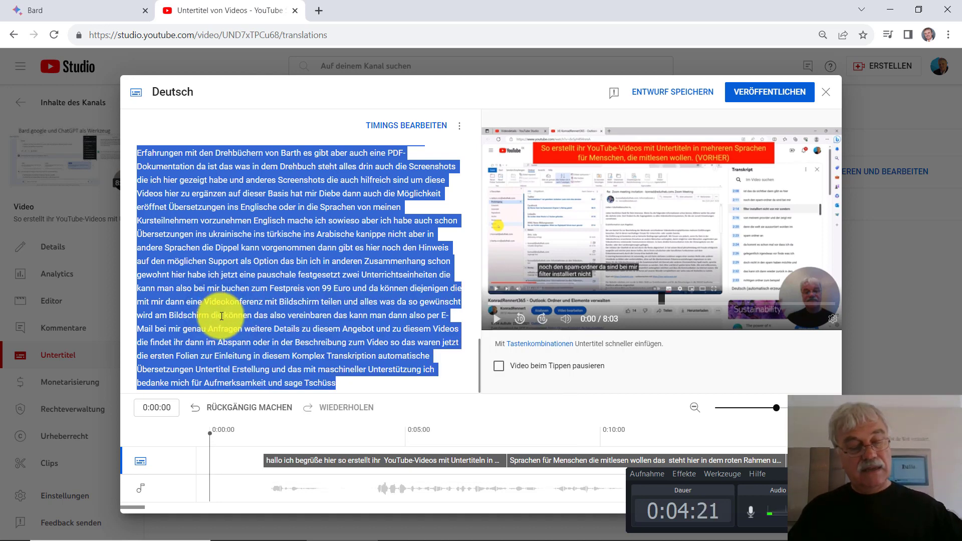
Switch to Word and paste the copied transcript as text only into the blank document.
key("alt+Tab")
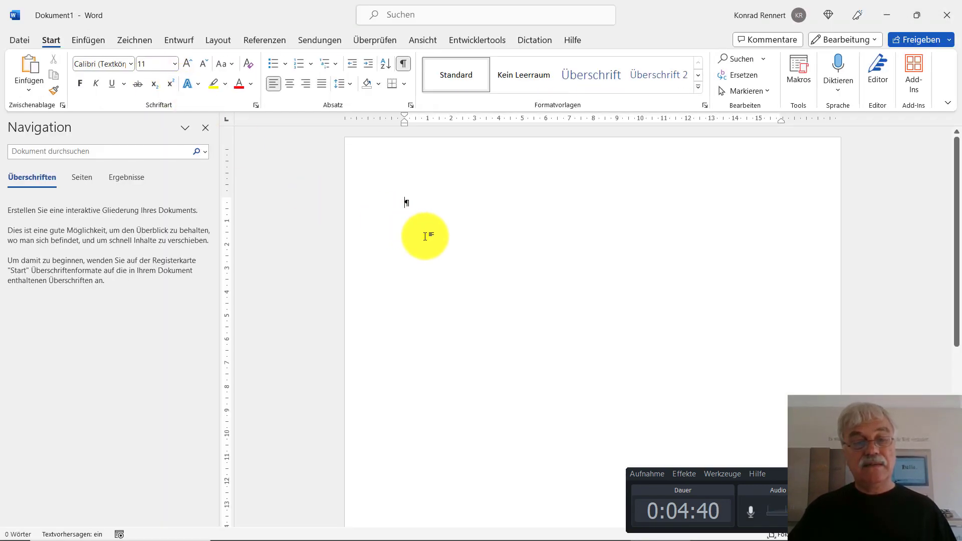
right_click(425, 236)
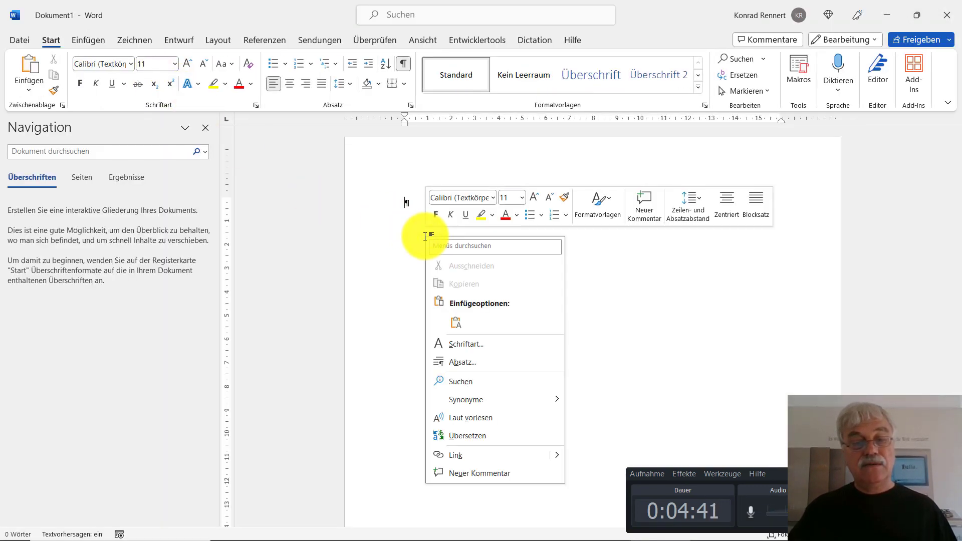
left_click(450, 323)
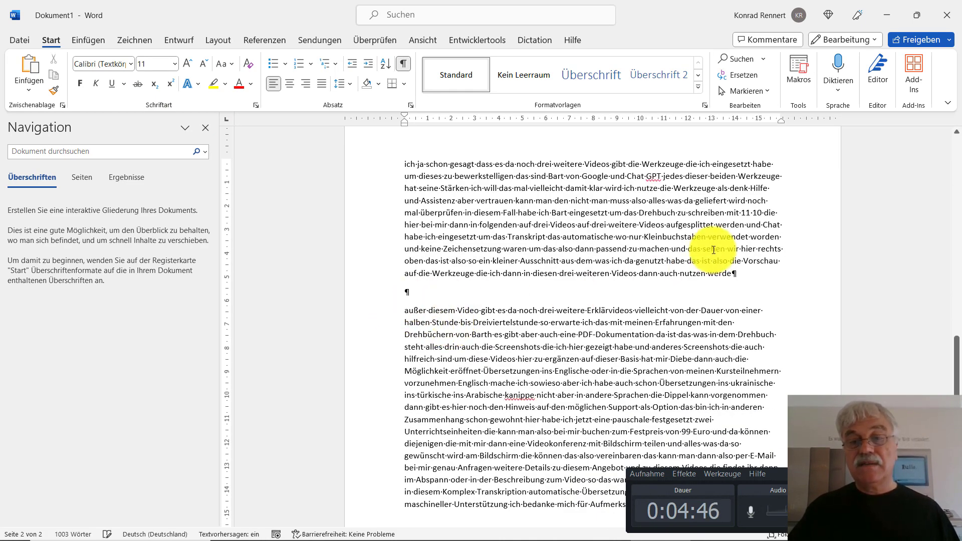
Correct the misspelled "Youtube" in the transcript's first paragraph to "YouTube" with the spelling suggestion.
scroll(713, 249, "up", 15)
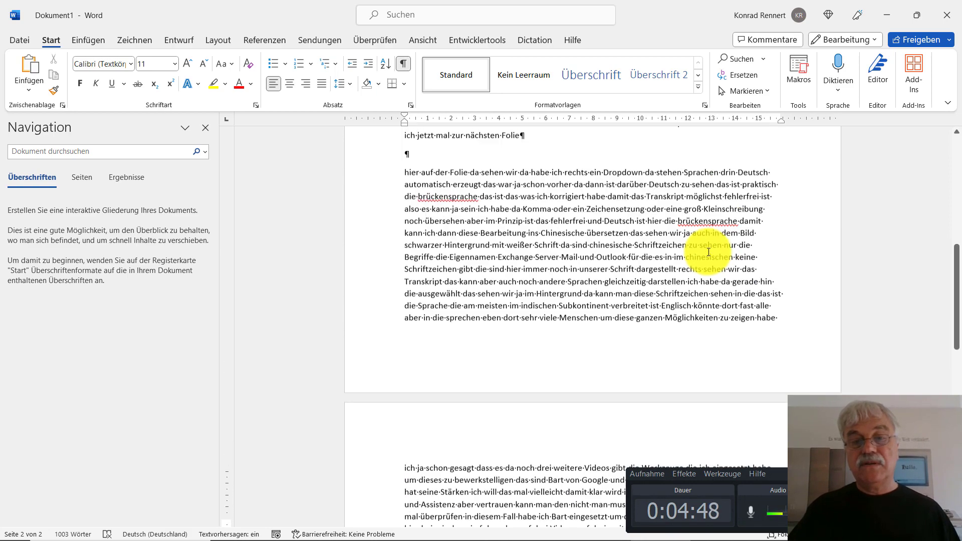
scroll(706, 251, "up", 10)
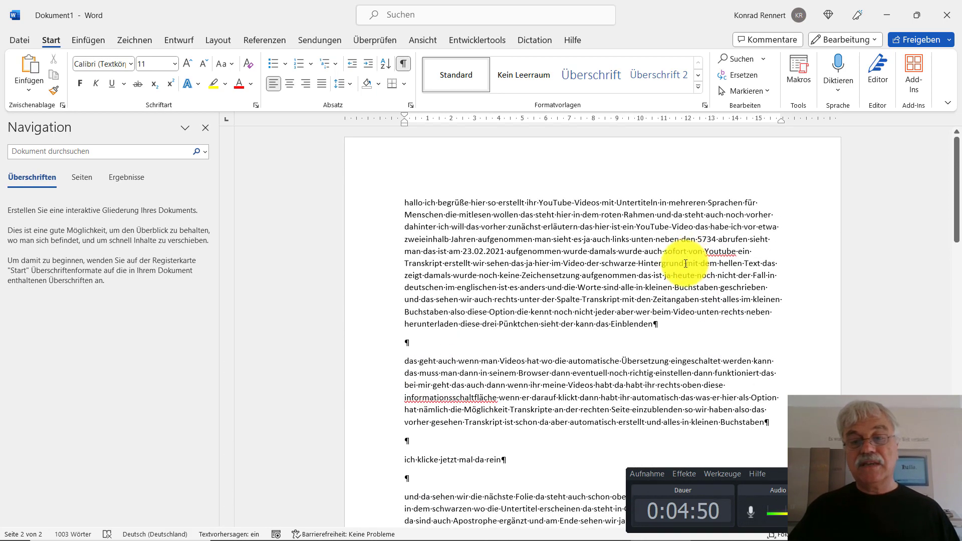
left_click(724, 253)
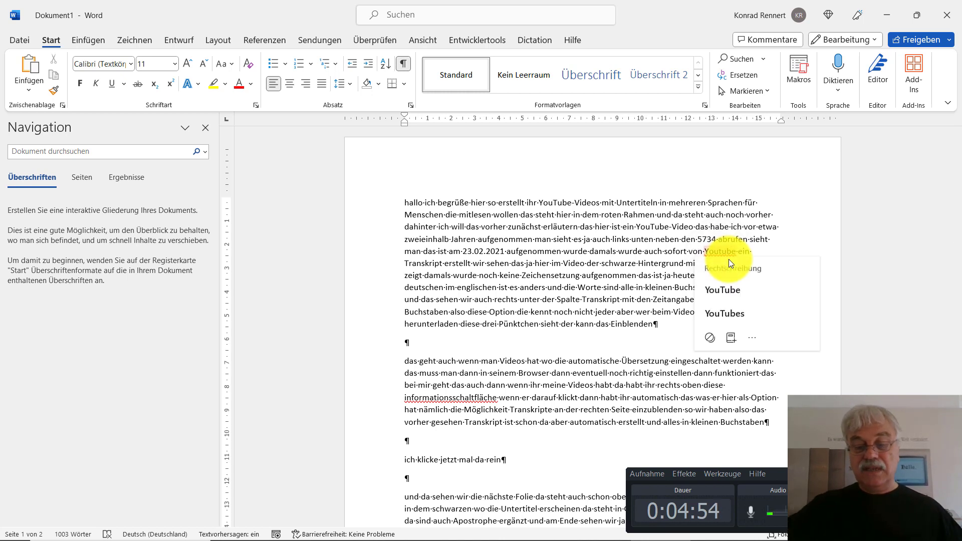
left_click(725, 290)
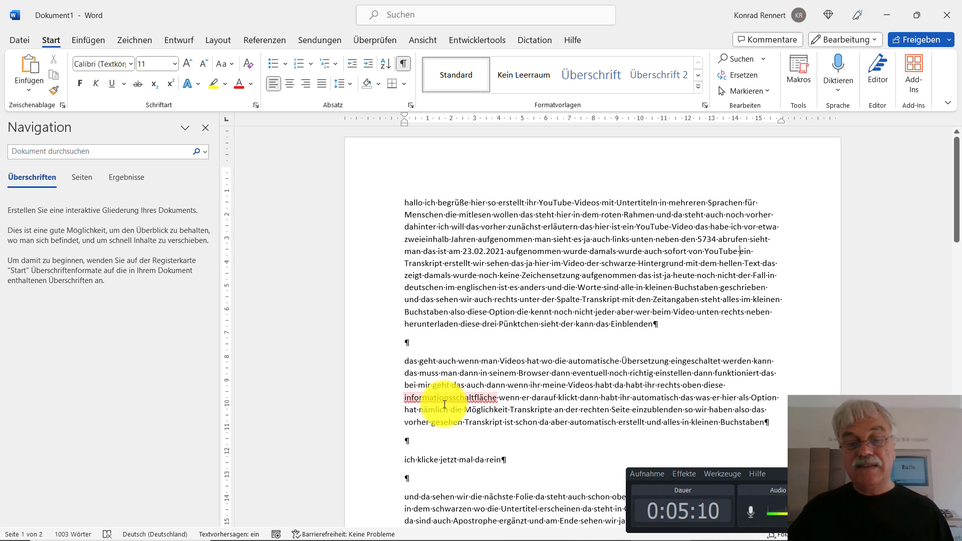
Correct the second "brückensprache" in the paragraph about the language dropdown to the single capitalized word "Brückensprache".
scroll(446, 400, "down", 9)
scroll(462, 403, "down", 1)
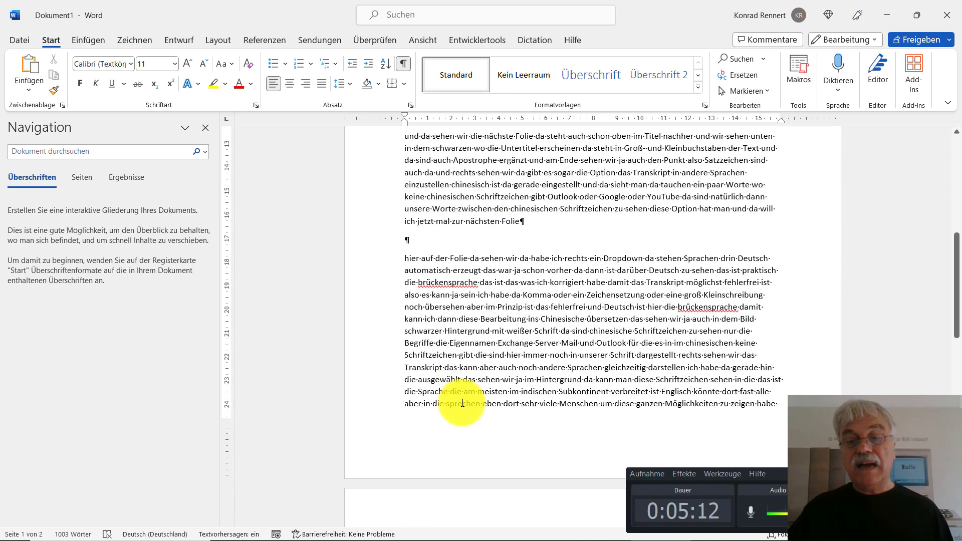
right_click(691, 307)
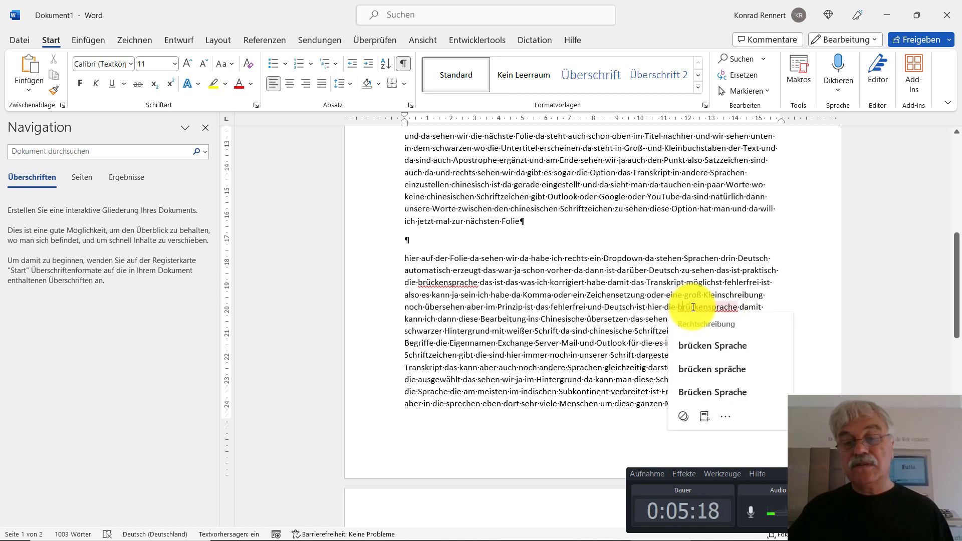
left_click(702, 394)
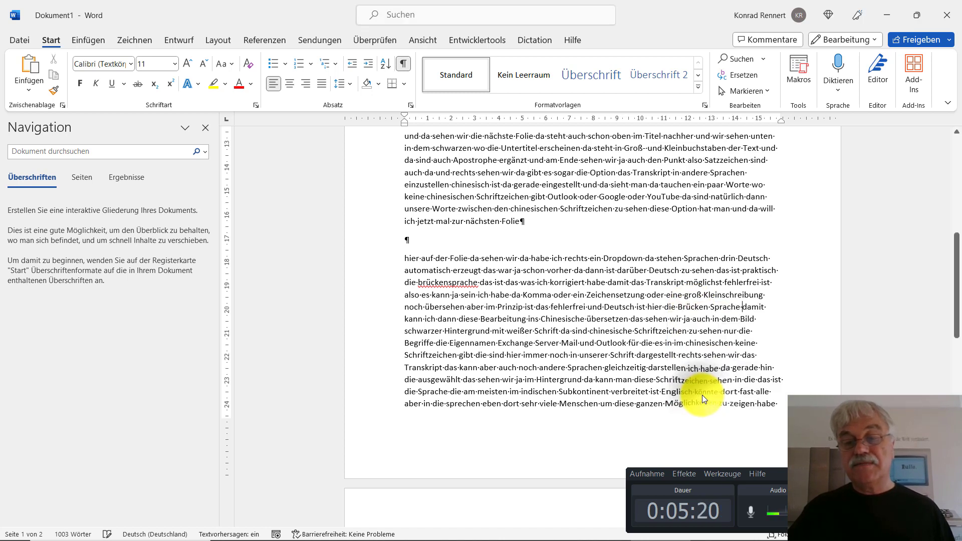
left_click(711, 306)
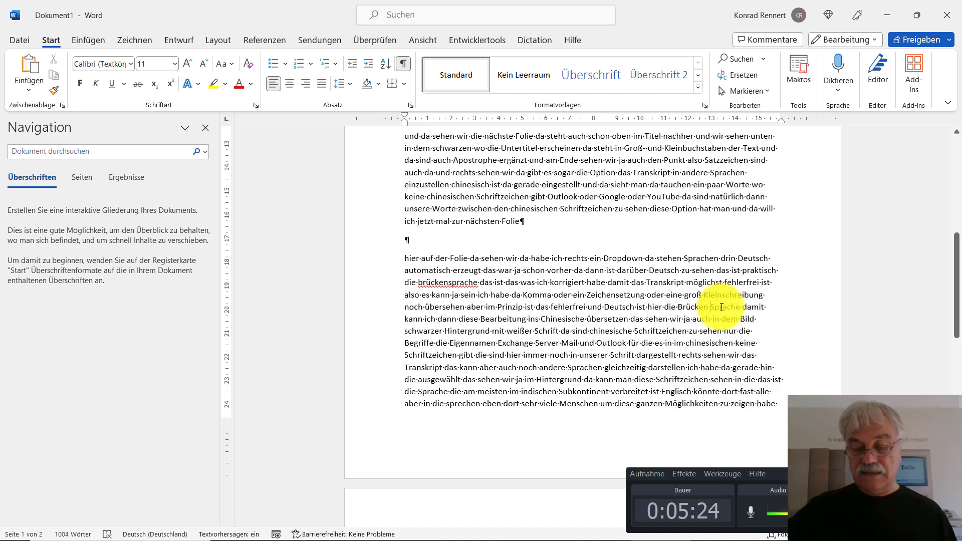
key("BackSpace")
key("Delete")
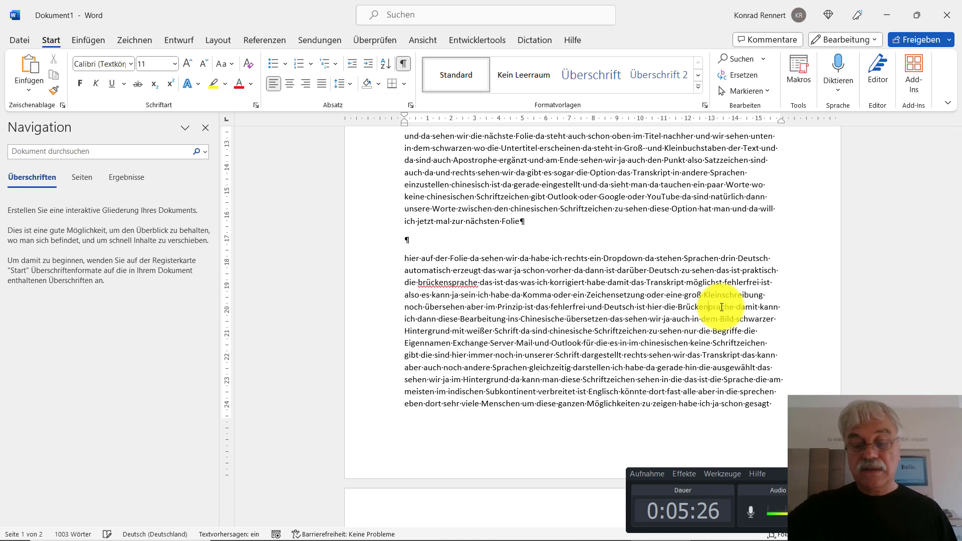
type("s")
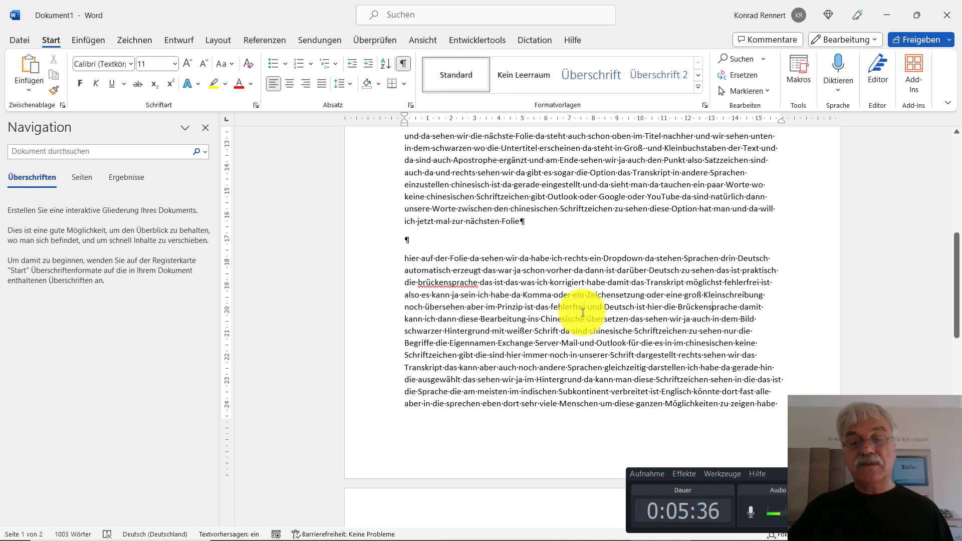
Insert the prompt "Bitte ergänze die fehlende Zeichensetzung ohne das Transkript zu verändern:" before the transcript's first word.
scroll(582, 312, "up", 10)
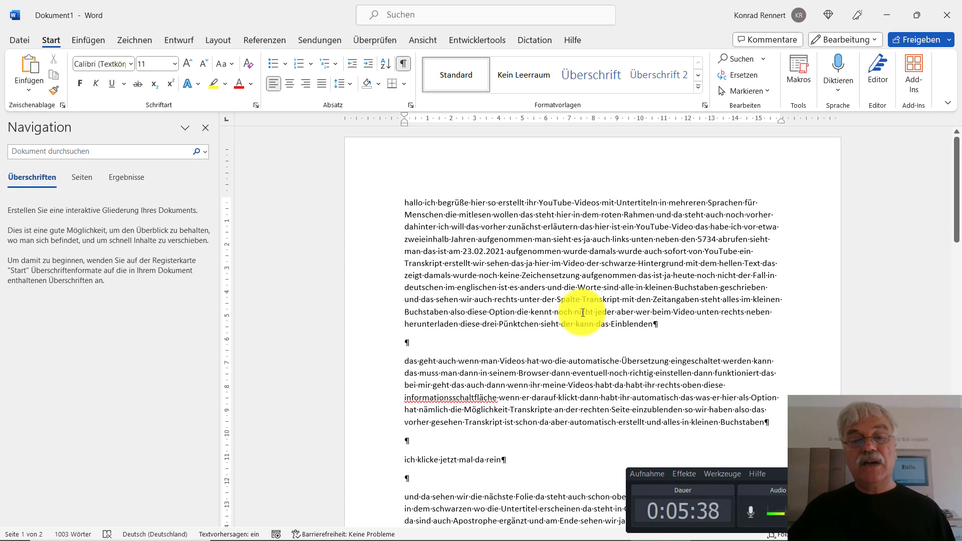
left_click(406, 210)
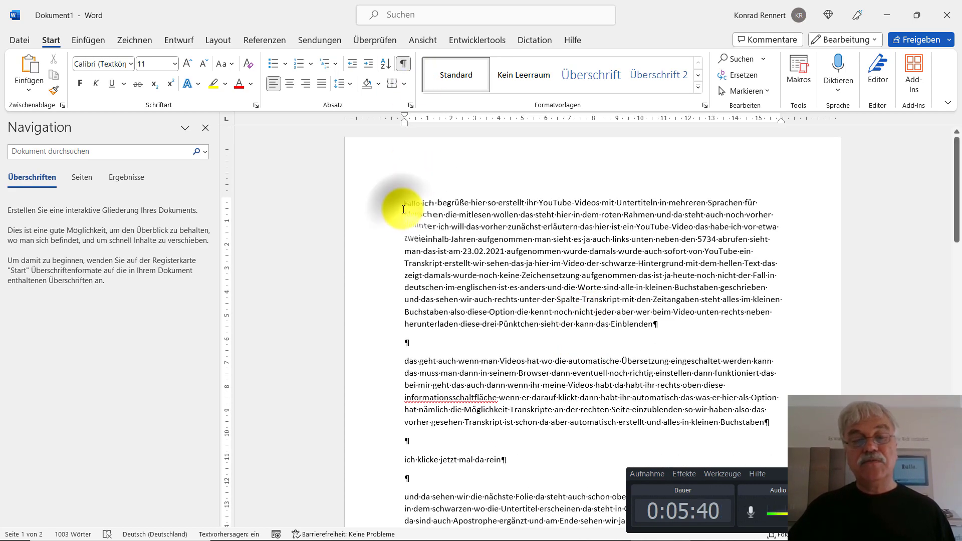
type("Bitte ergänze die fehlende Zeichensetzung ohne das Transkript zu verän:")
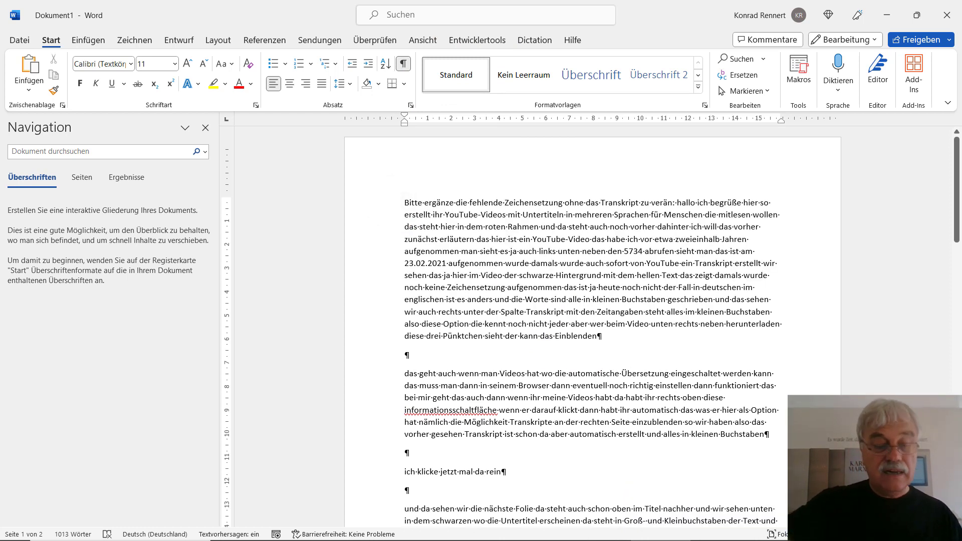
type("der")
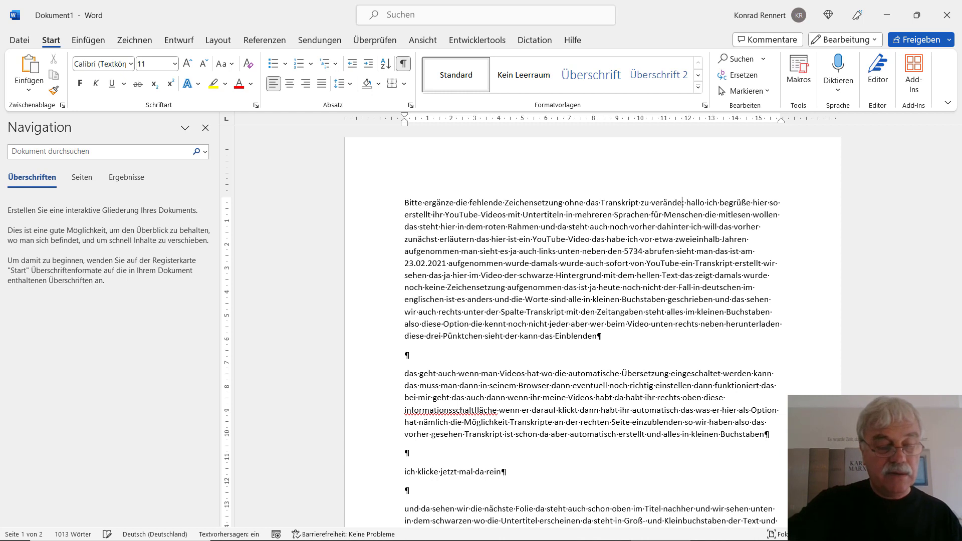
type("n:")
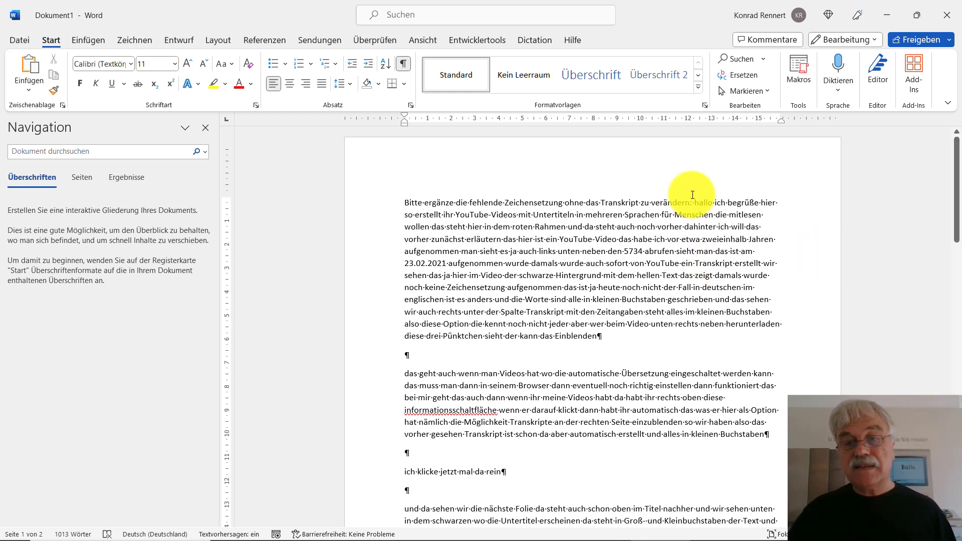
Highlight the prompt sentence at the start of the document and look through the transcript that follows it.
left_click_drag(691, 204, 408, 165)
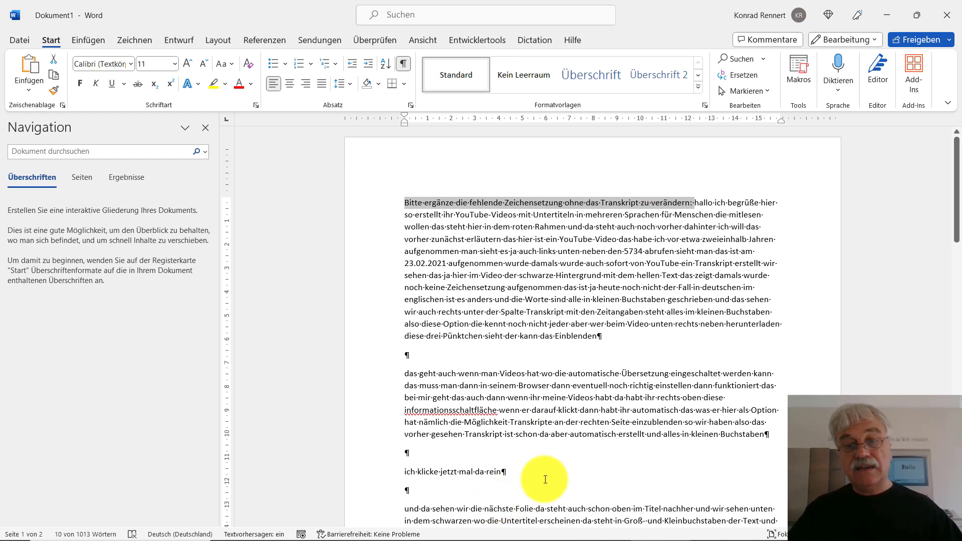
scroll(548, 405, "down", 10)
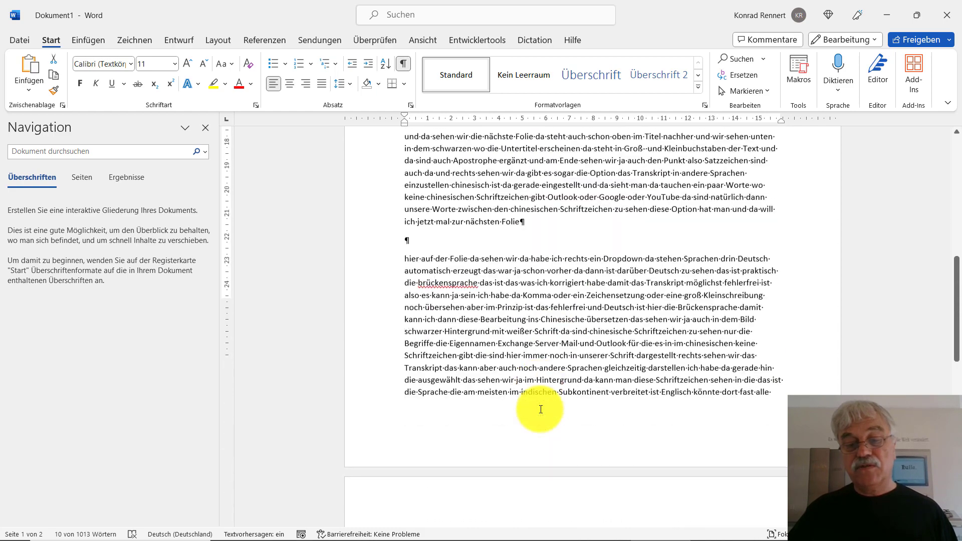
scroll(540, 410, "down", 8)
scroll(540, 410, "up", 7)
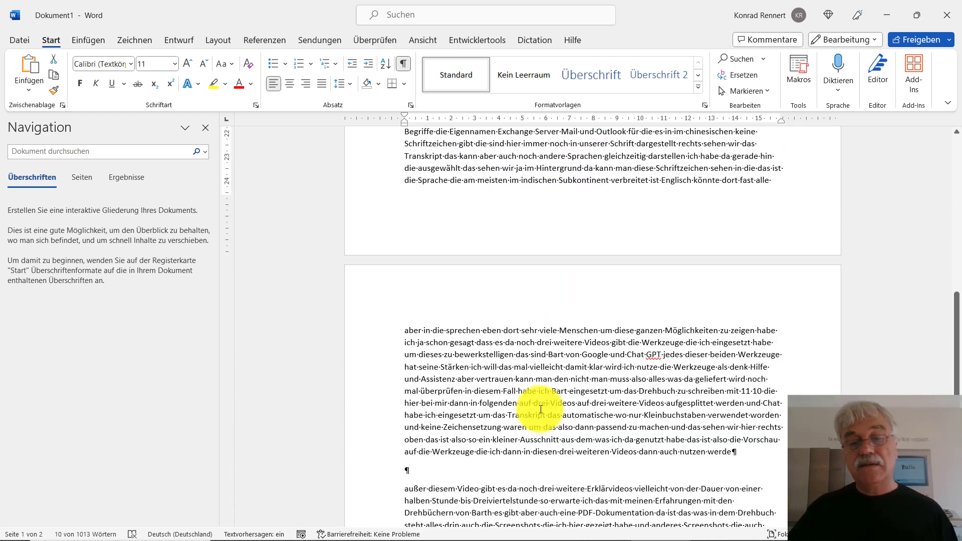
scroll(540, 409, "up", 6)
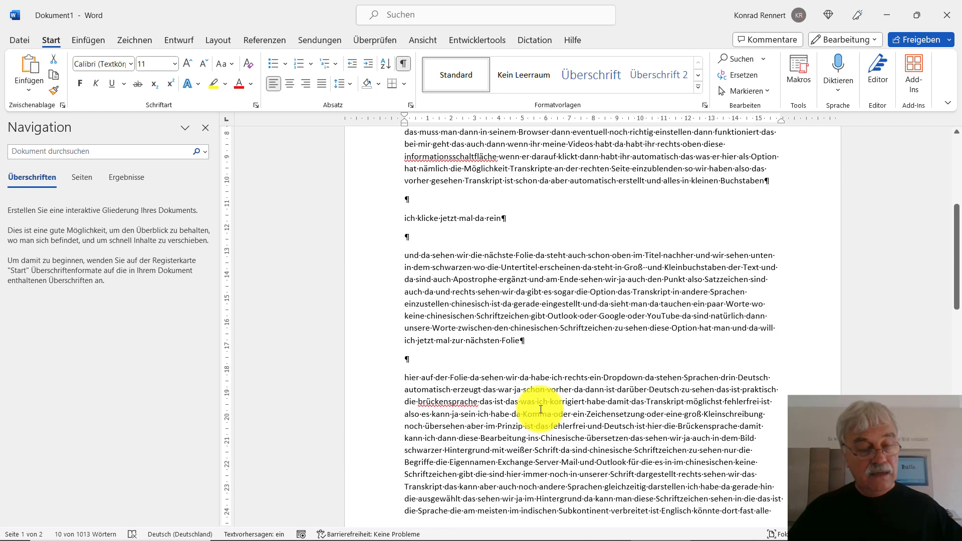
Copy the entire Word document, including the punctuation prompt and the whole transcript.
key("ctrl+a")
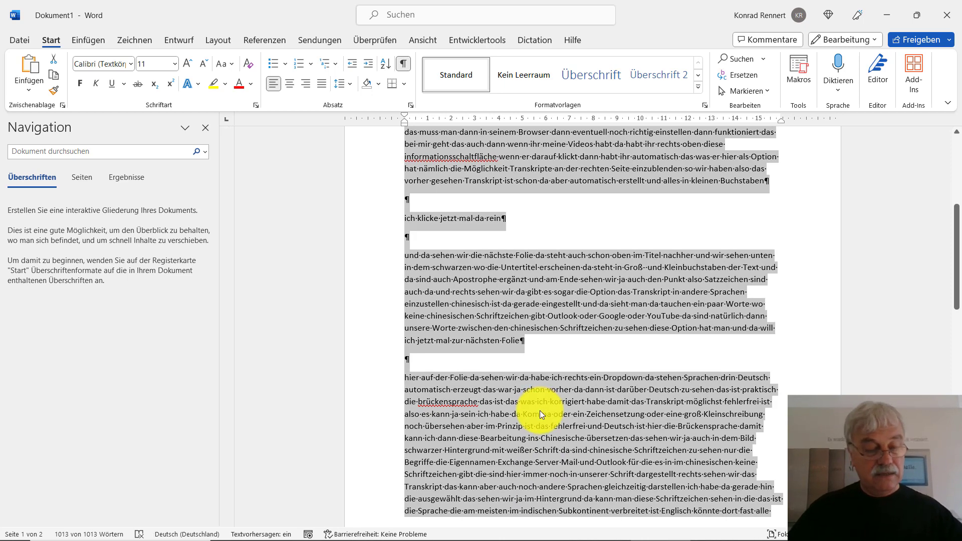
right_click(467, 277)
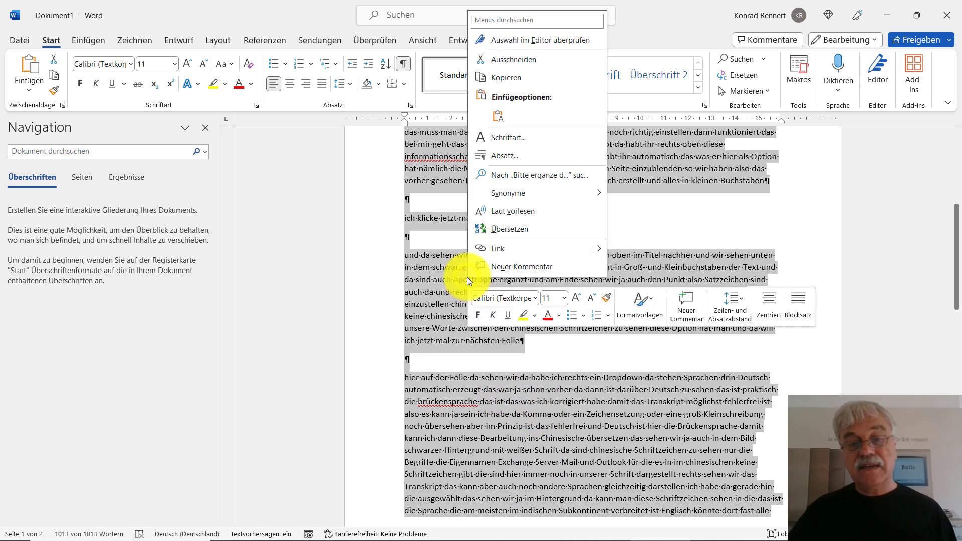
left_click(506, 80)
Switch to ChatGPT in the Edge browser, start a new chat, and paste the copied text unformatted into the message.
mouse_move(287, 537)
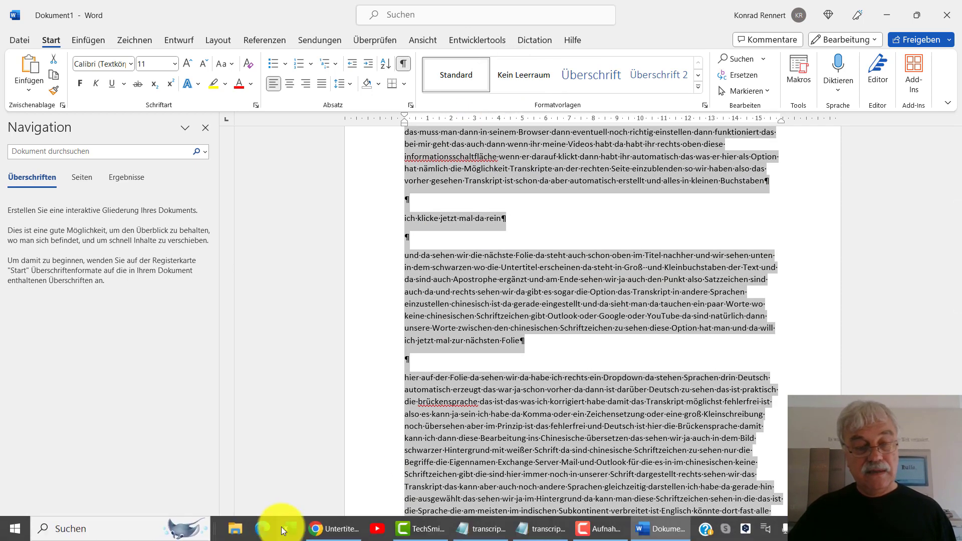
left_click(263, 525)
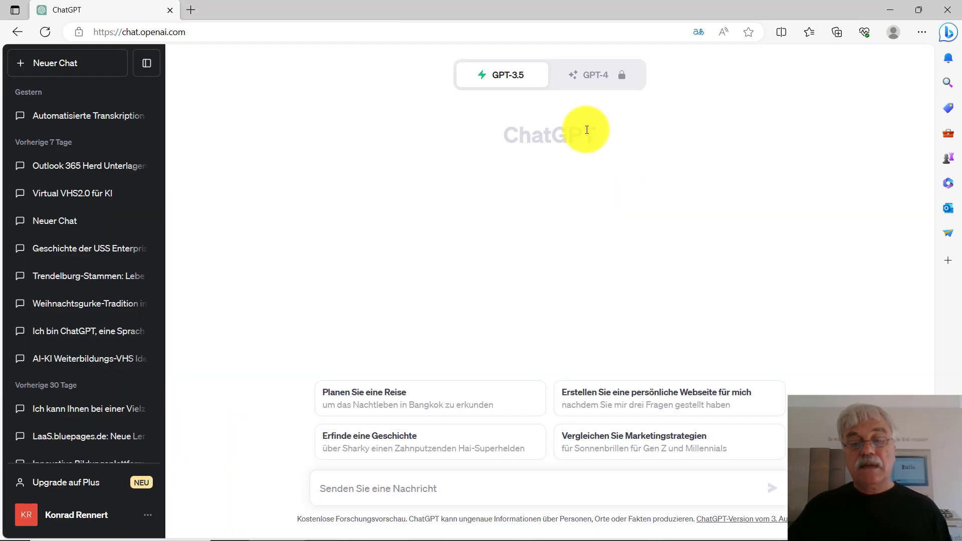
left_click(37, 64)
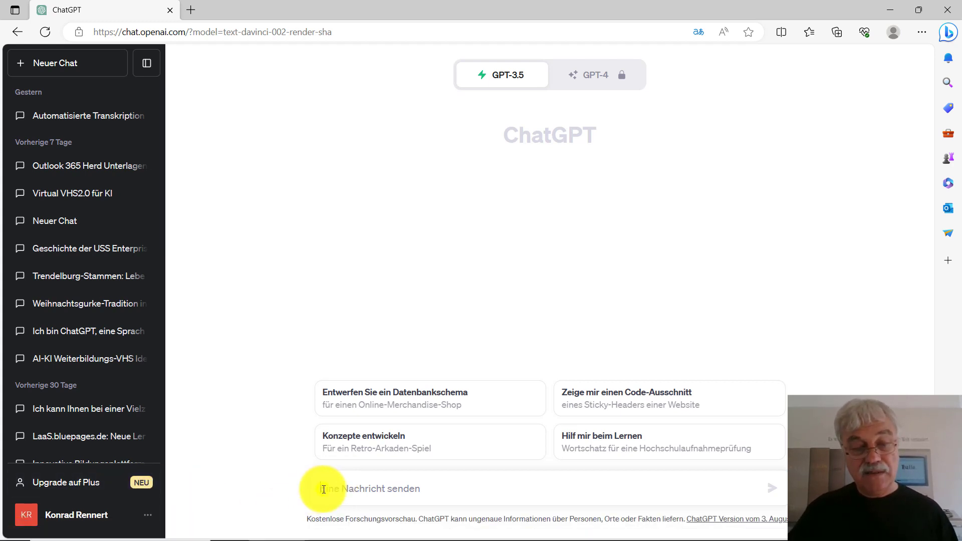
right_click(324, 489)
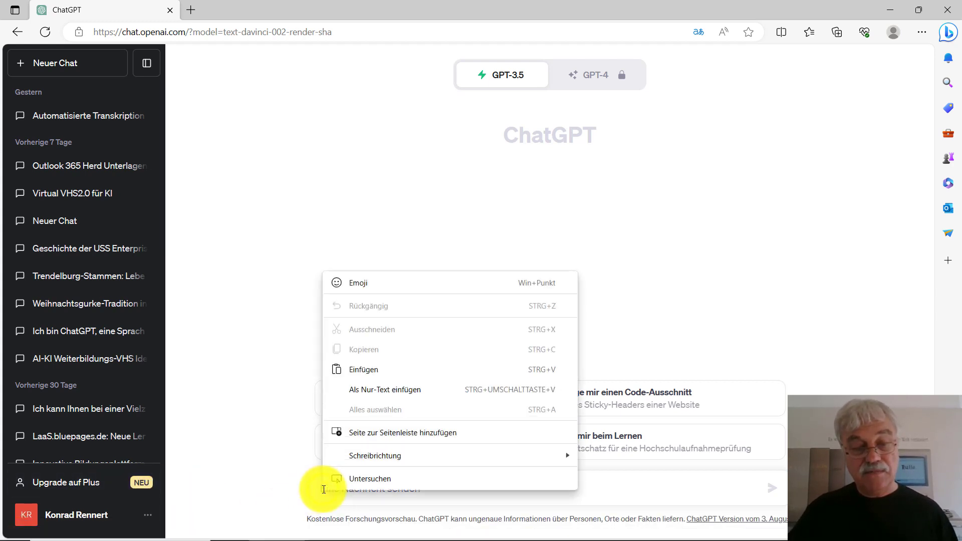
left_click(384, 390)
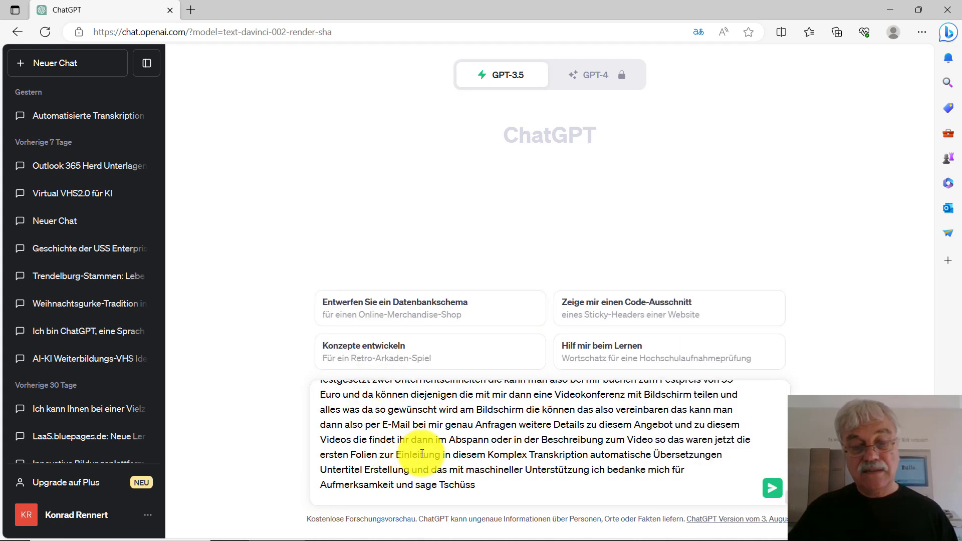
Capitalize the first word after the prompt in the pasted message to "Hallo" and send the message to ChatGPT.
scroll(411, 461, "up", 5)
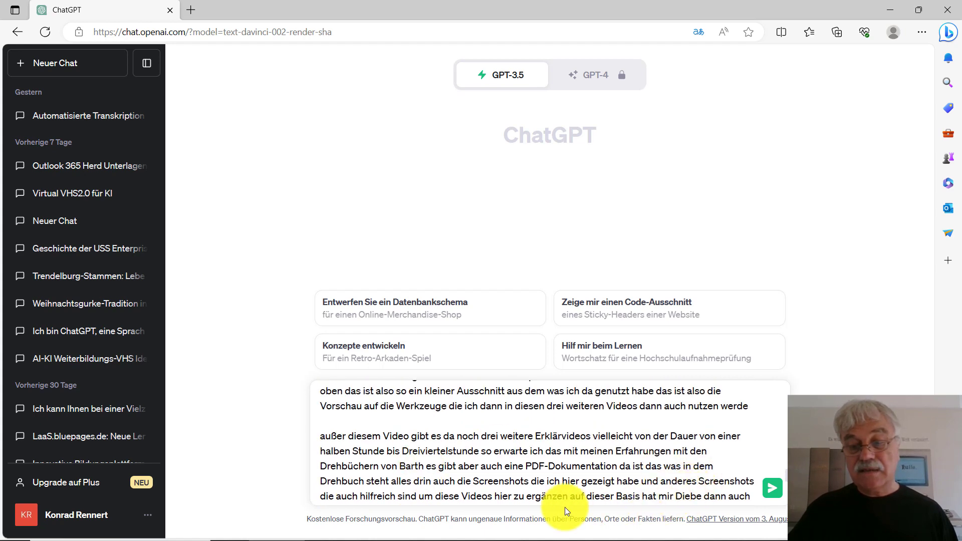
scroll(546, 456, "down", 10)
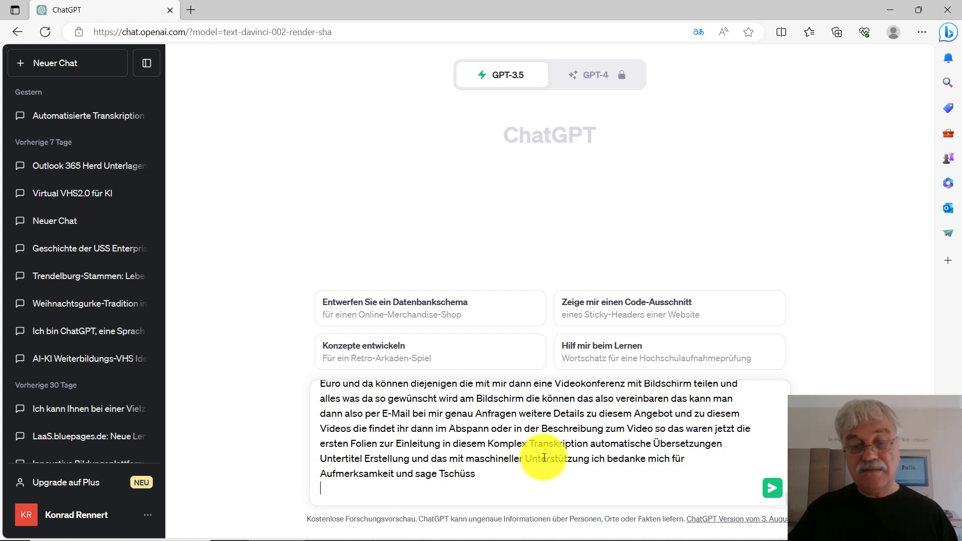
scroll(553, 448, "up", 3)
scroll(553, 441, "up", 15)
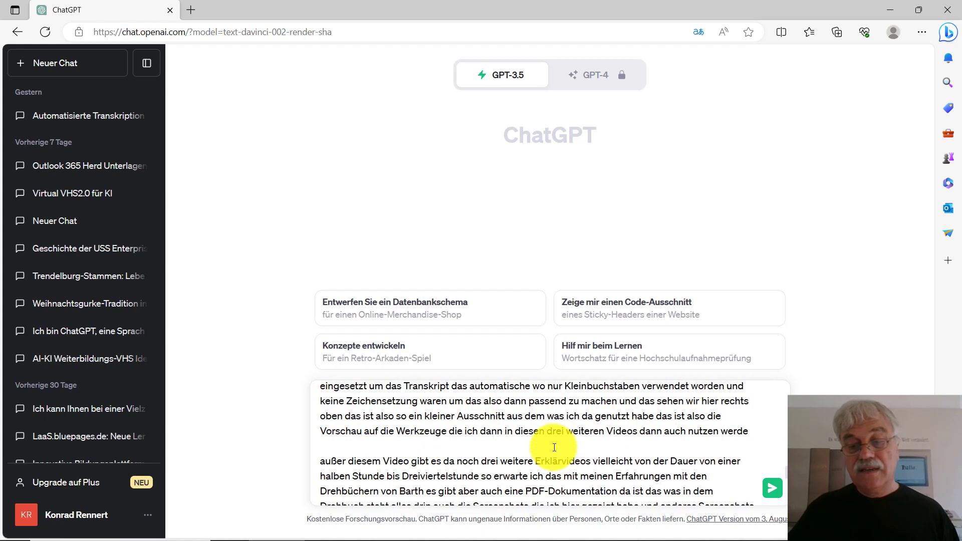
scroll(550, 400, "up", 15)
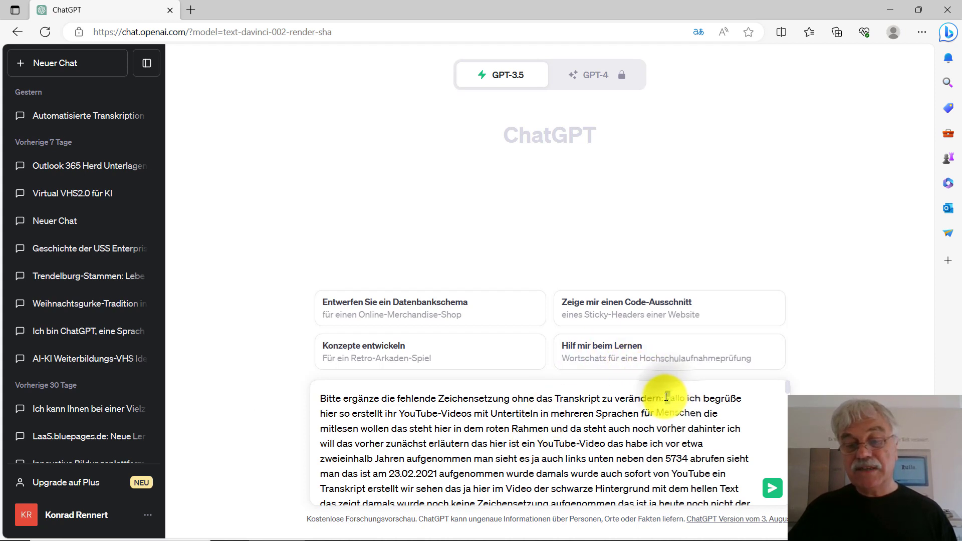
left_click_drag(663, 398, 670, 398)
key("BackSpace")
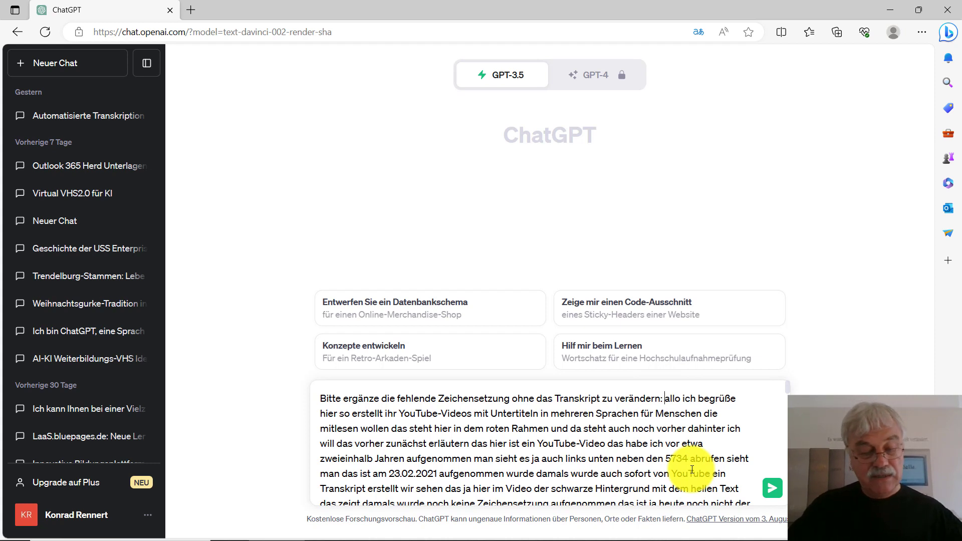
type("H")
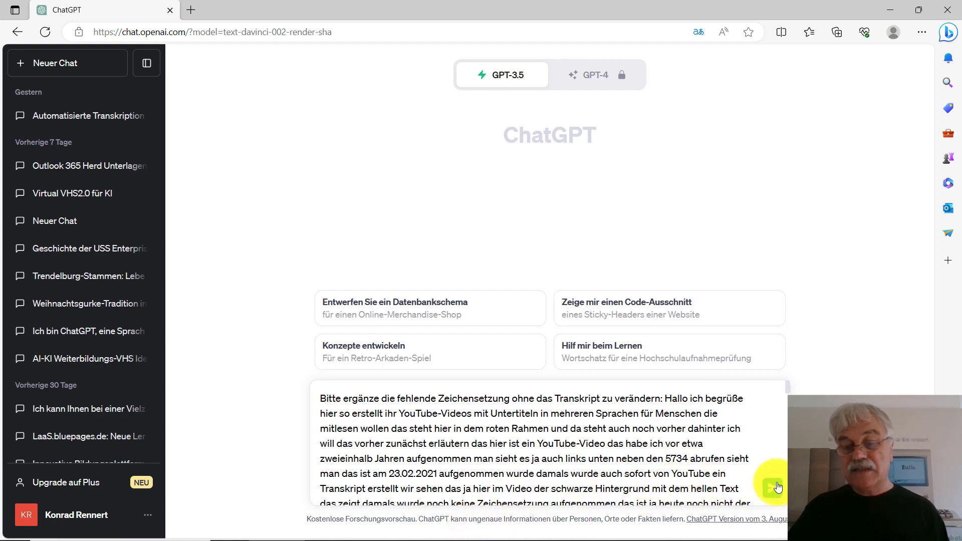
left_click(774, 488)
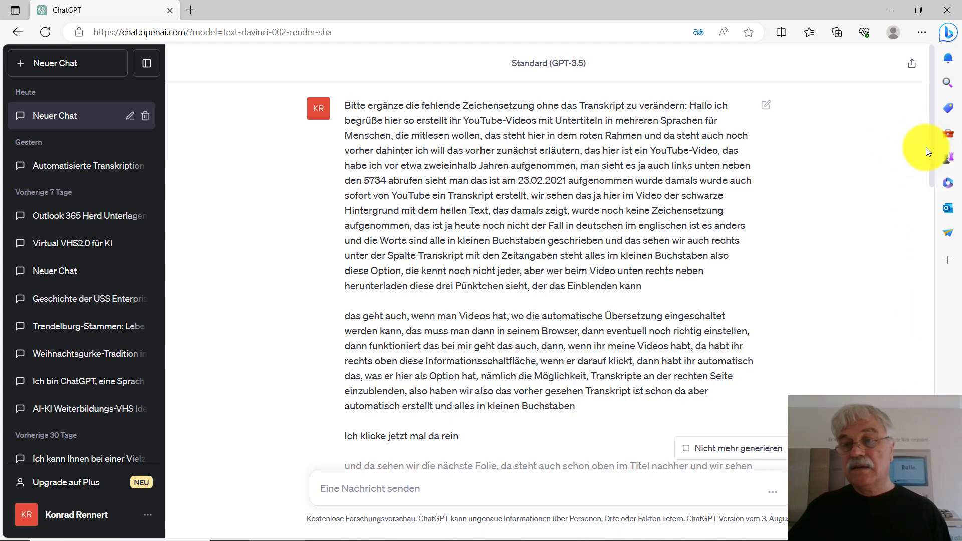
Follow ChatGPT's punctuated version of the transcript through to its closing sentence and examine the added punctuation.
left_click_drag(931, 151, 933, 495)
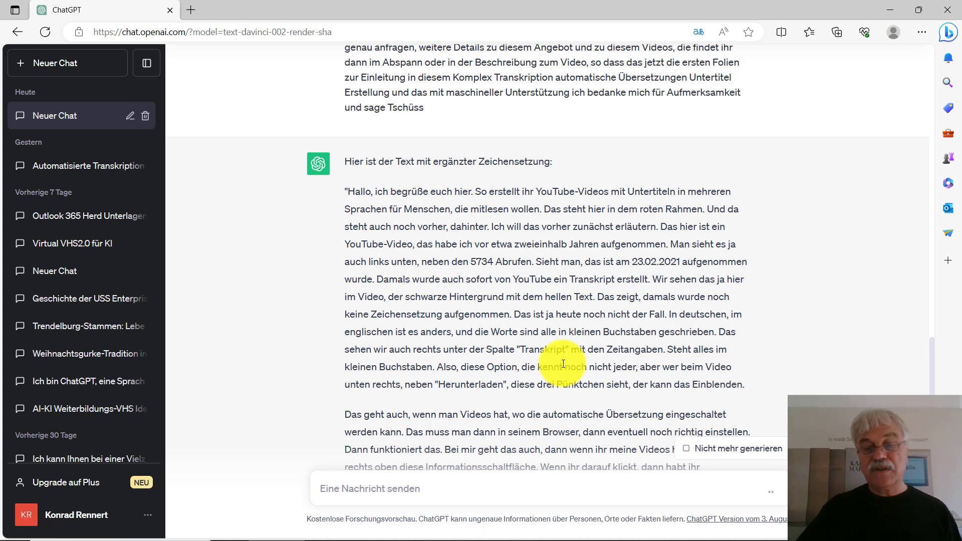
scroll(548, 326, "down", 6)
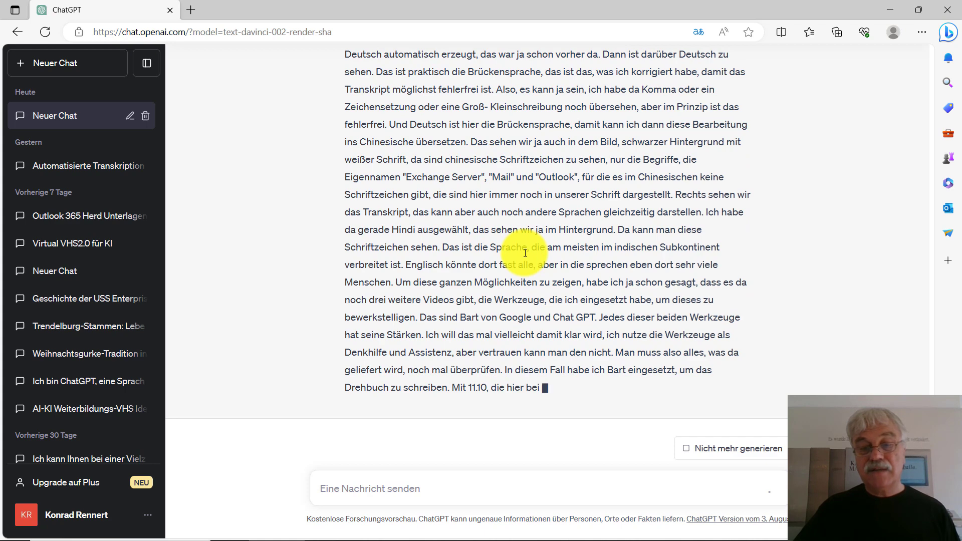
scroll(525, 253, "up", 2)
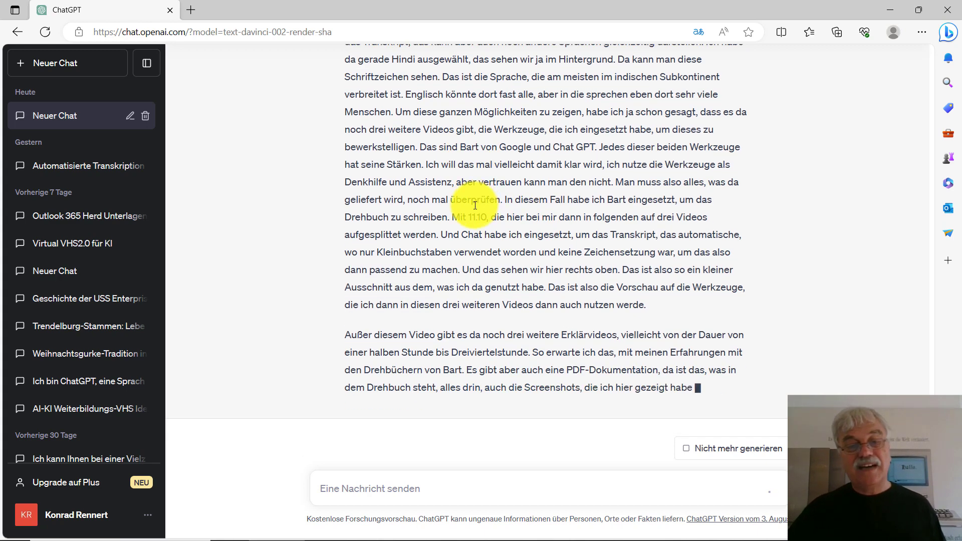
left_click_drag(474, 182, 489, 196)
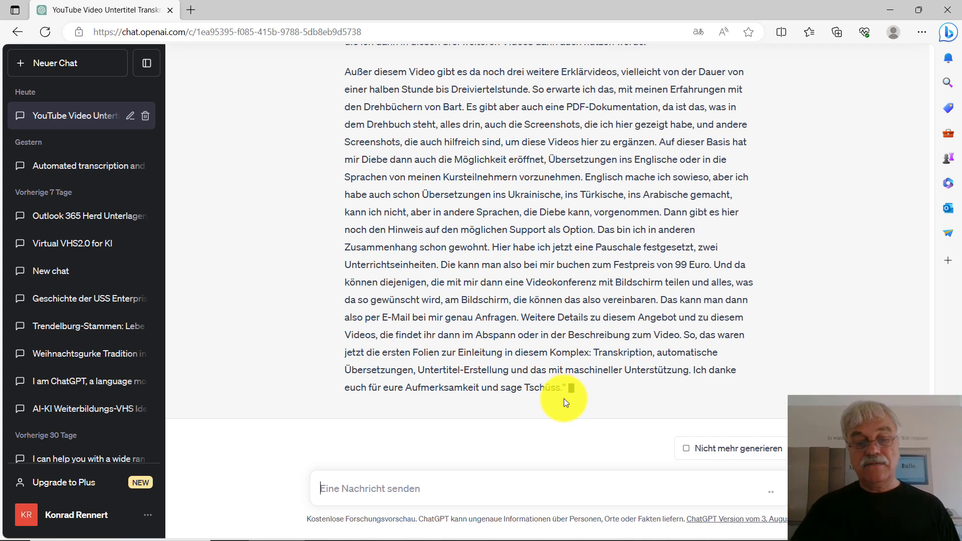
left_click_drag(564, 399, 697, 383)
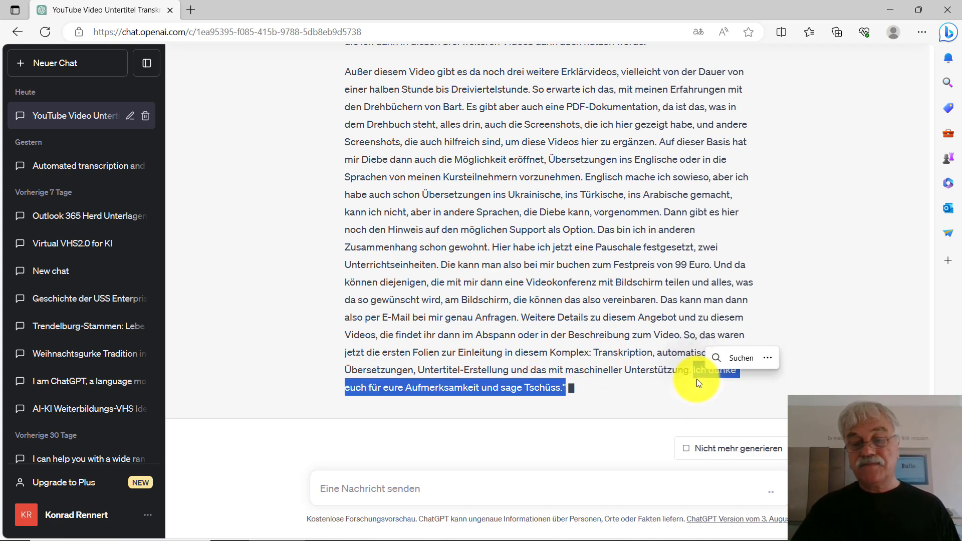
left_click(627, 304)
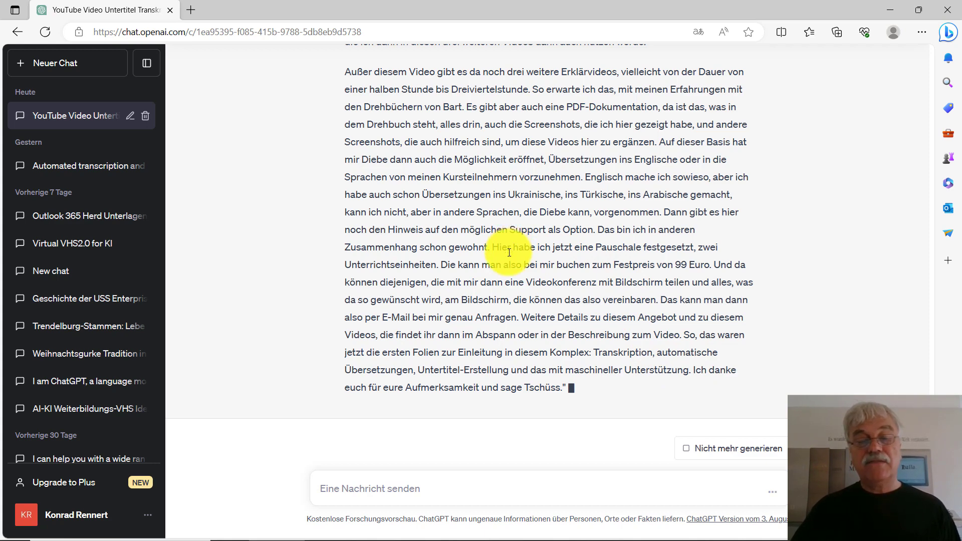
Copy ChatGPT's punctuated transcript from "Hallo, ich begrüße euch hier" to "Tschüss." without the enclosing quotation marks.
right_click(504, 194)
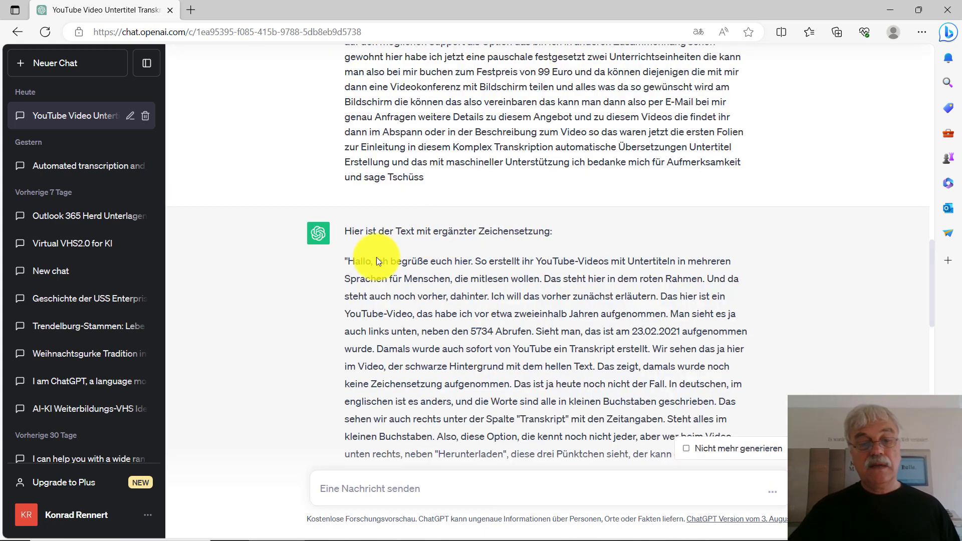
left_click_drag(343, 256, 564, 385)
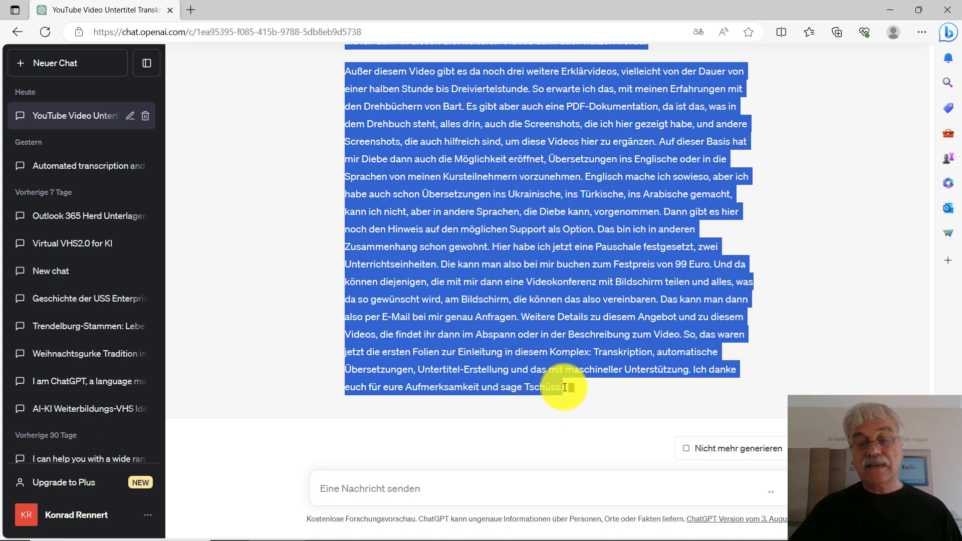
right_click(520, 247)
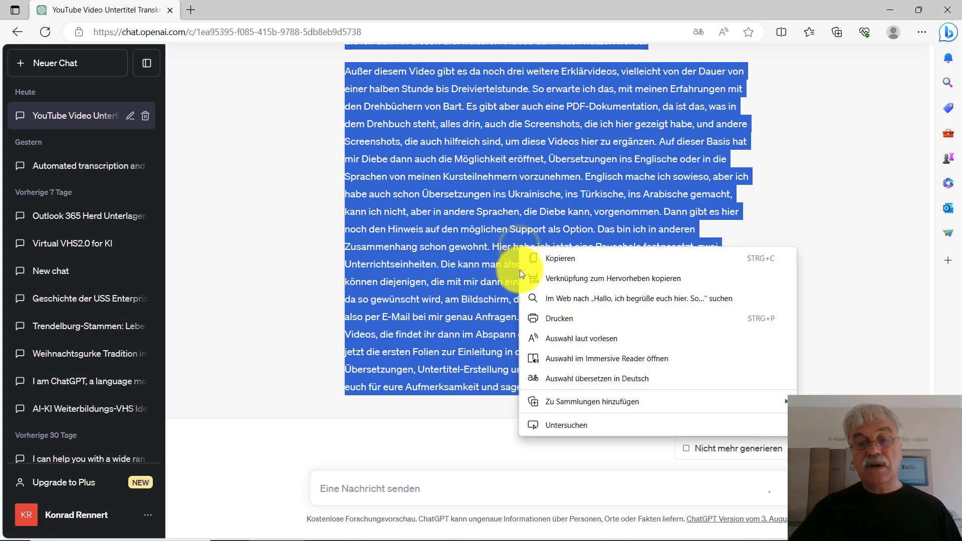
left_click(573, 263)
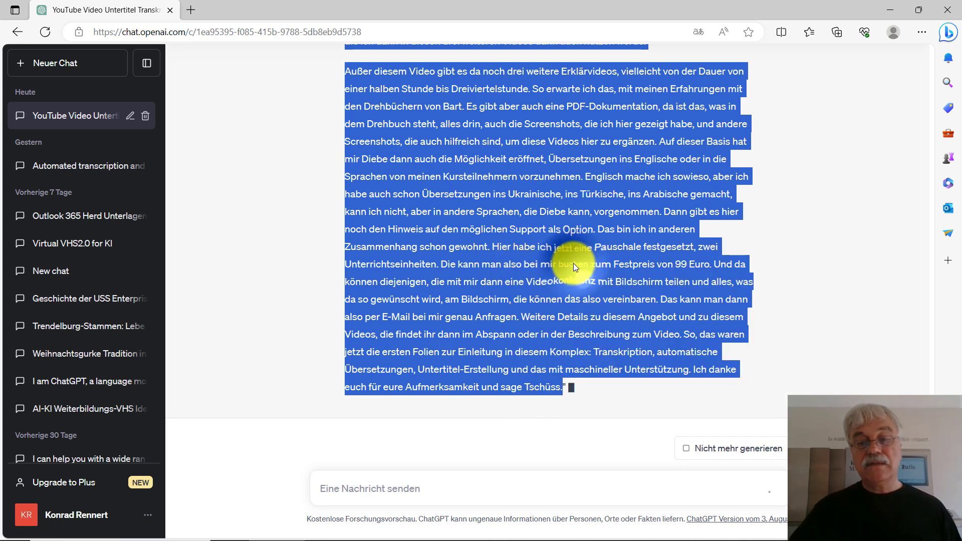
Switch to YouTube Studio in Chrome and replace the selected German subtitle text with the copied punctuated transcript.
key("alt+Tab")
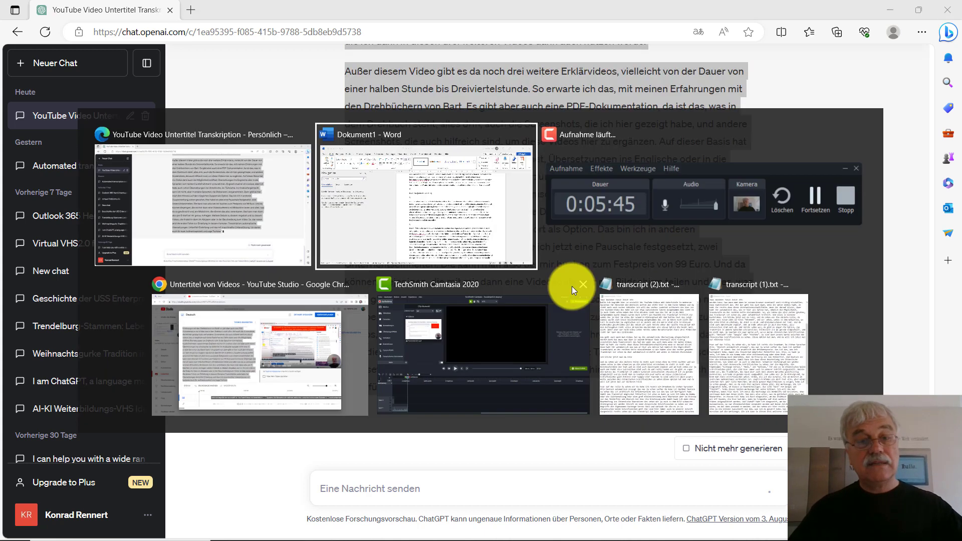
key("alt+Tab")
key("alt+Tab")
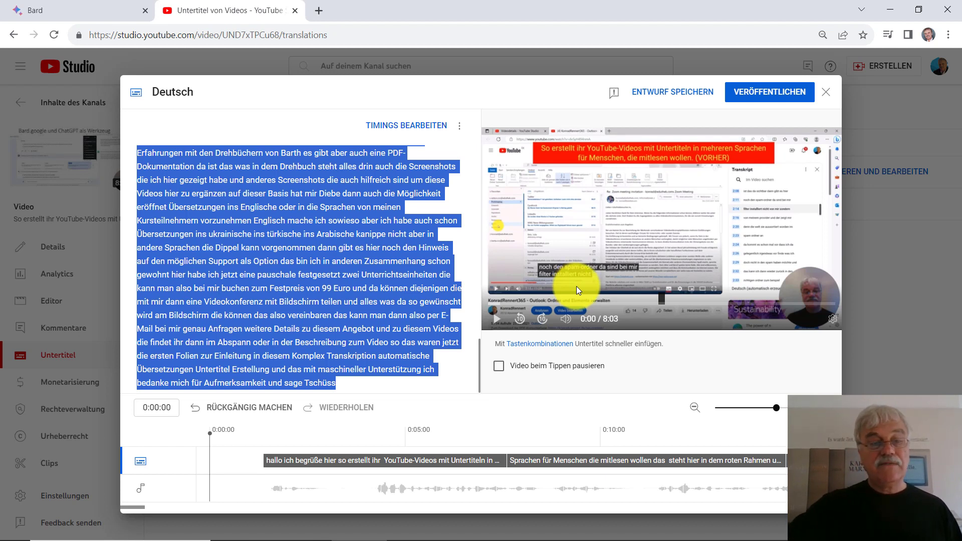
key("Delete")
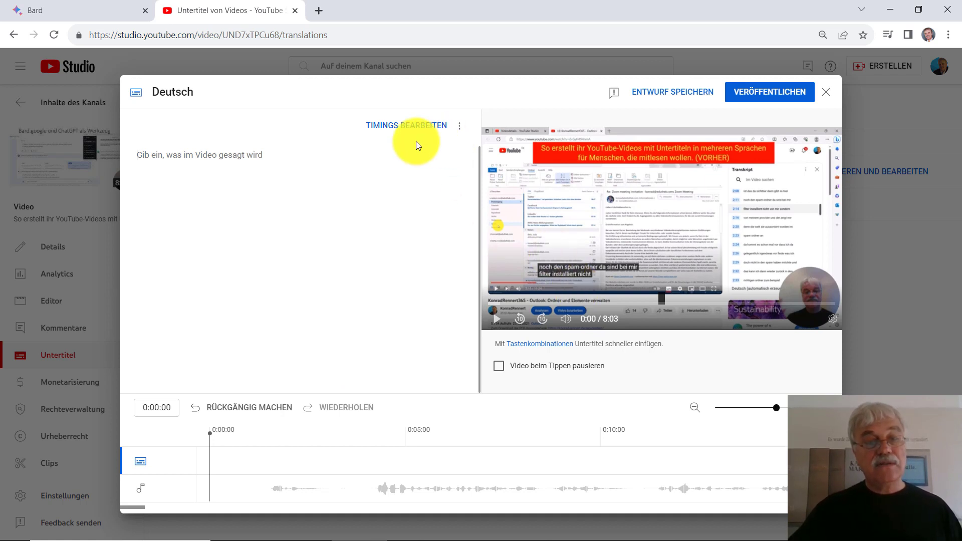
right_click(270, 188)
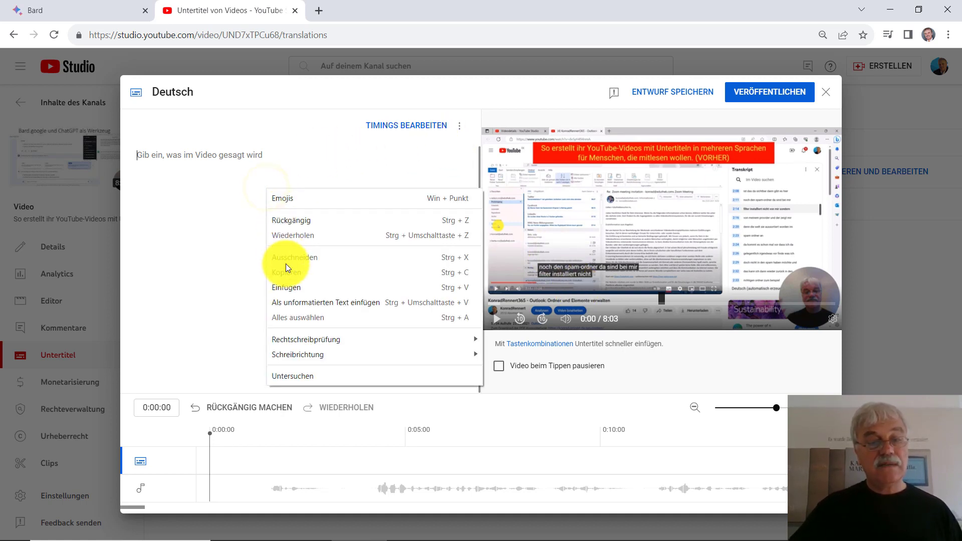
left_click(287, 292)
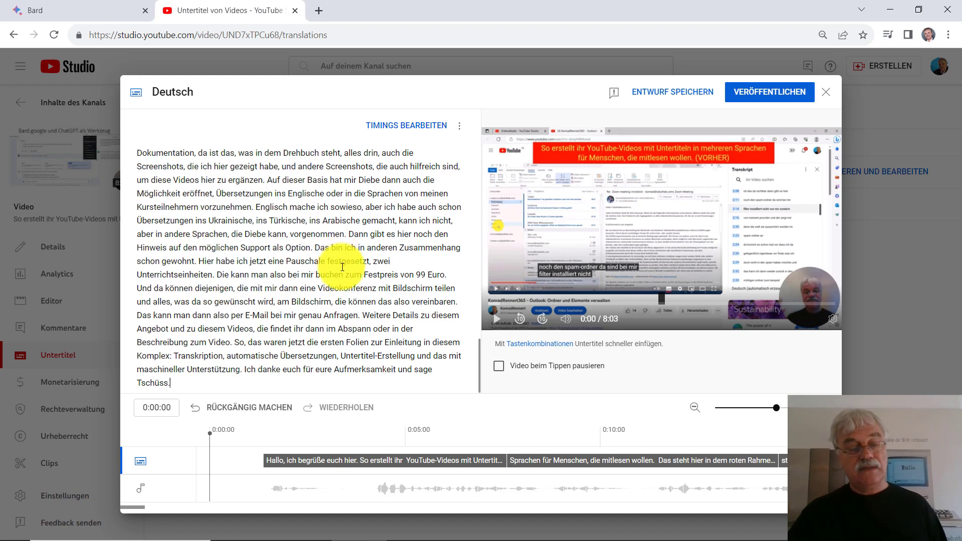
In the timed subtitle editor, change "vorher" before "zunächst erläutern" to "VORHER" in quotation marks and publish the German subtitles.
left_click(420, 131)
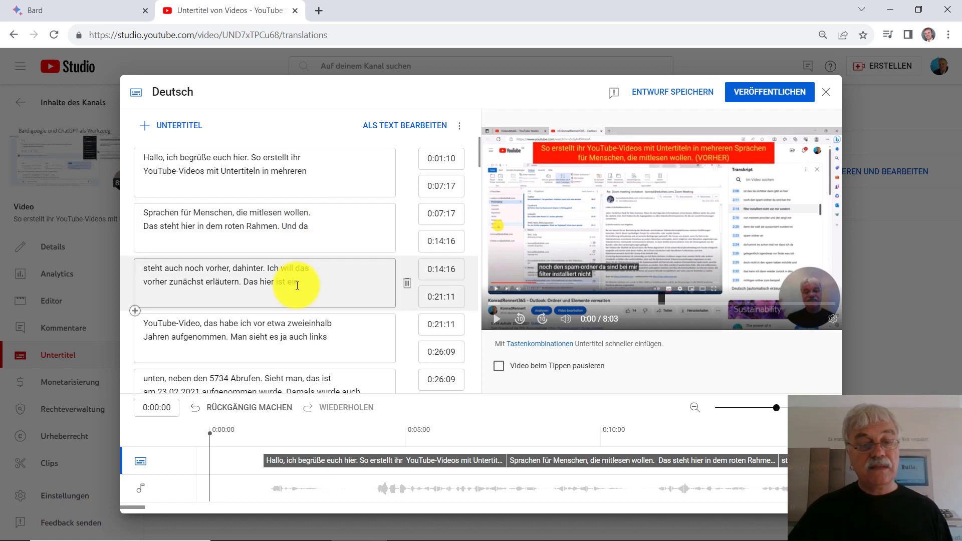
scroll(275, 281, "down", 1)
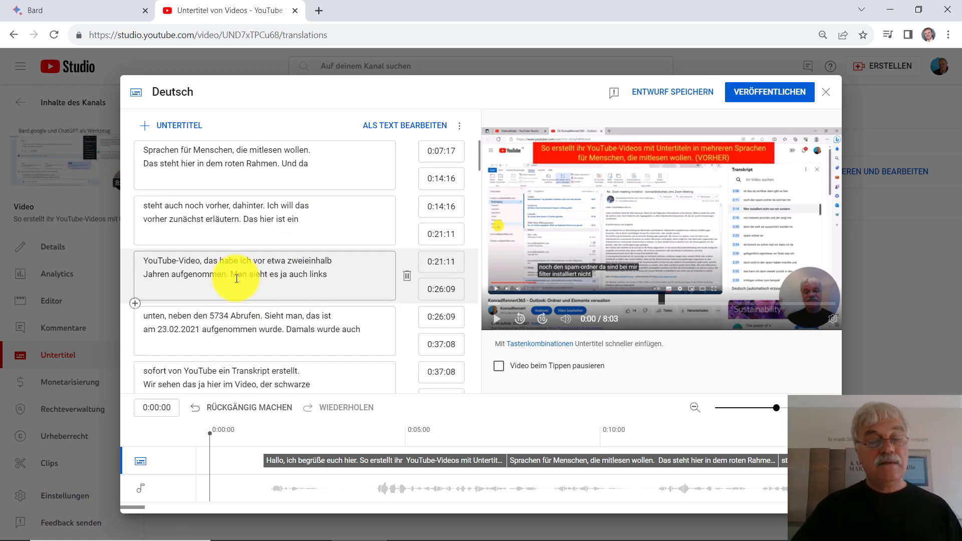
double_click(155, 217)
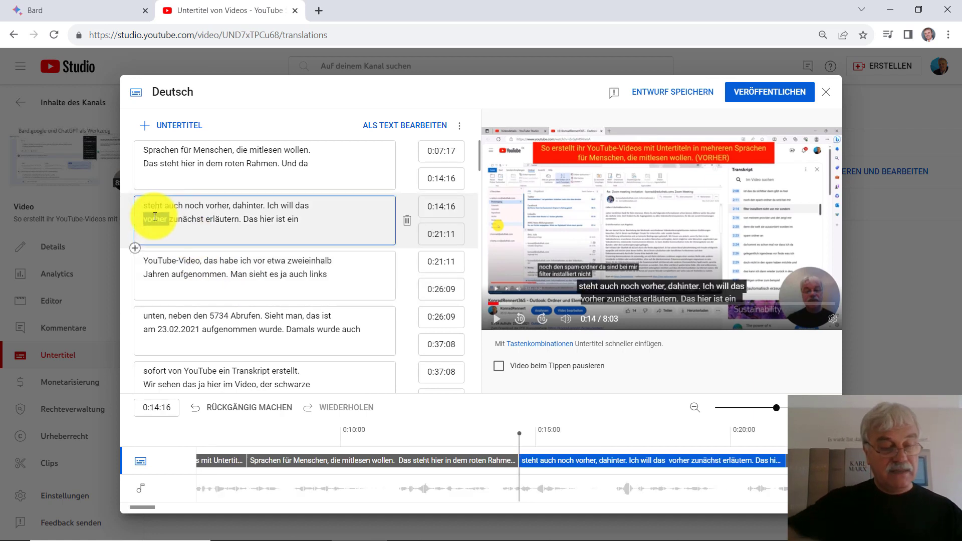
type("\"V")
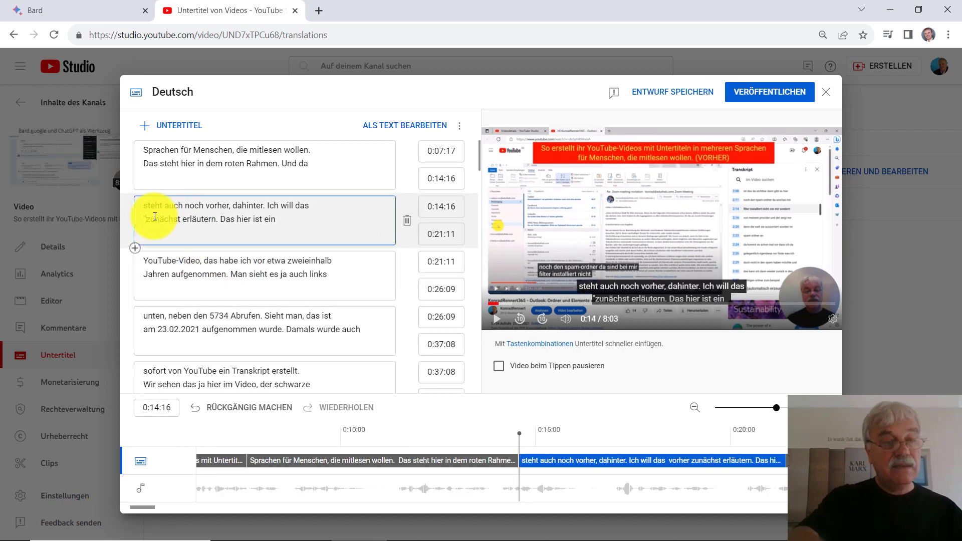
type("ORH")
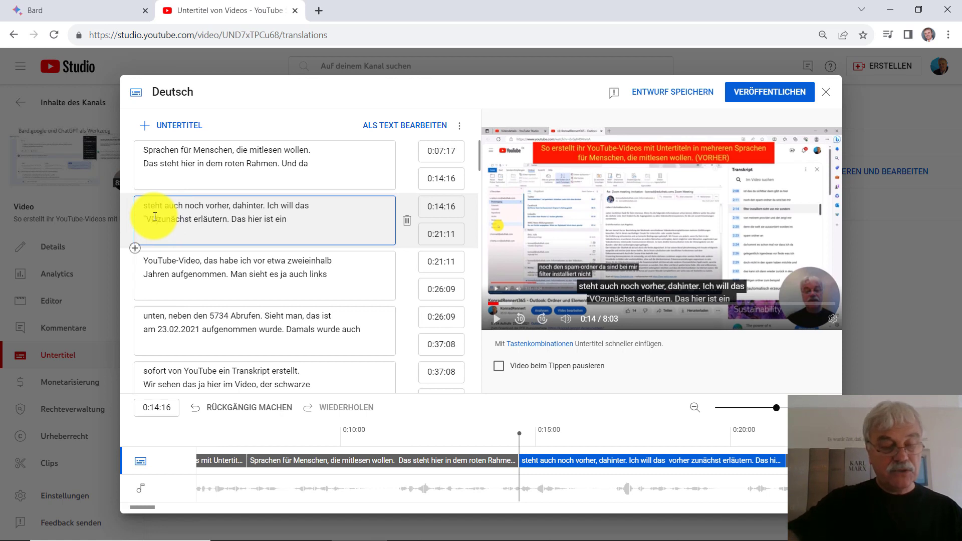
type("ER")
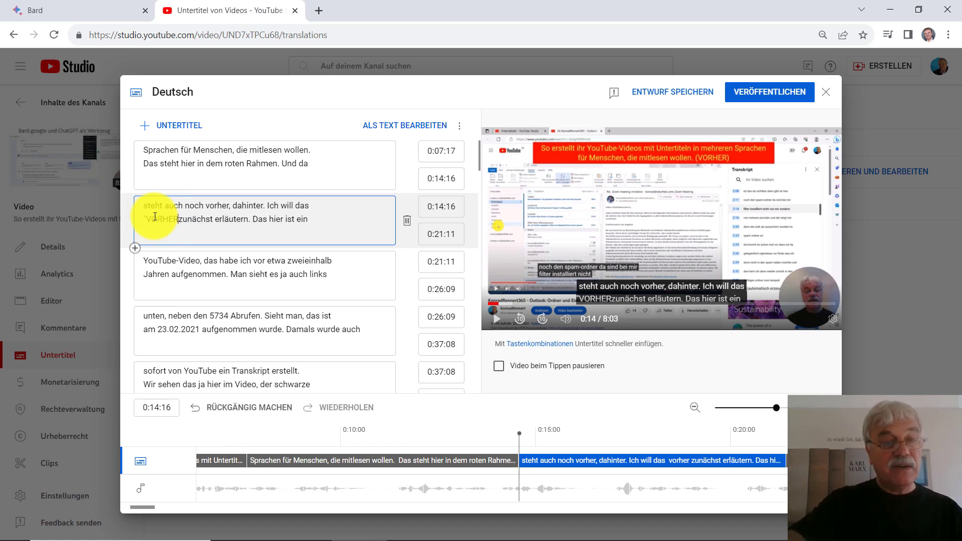
type("\"")
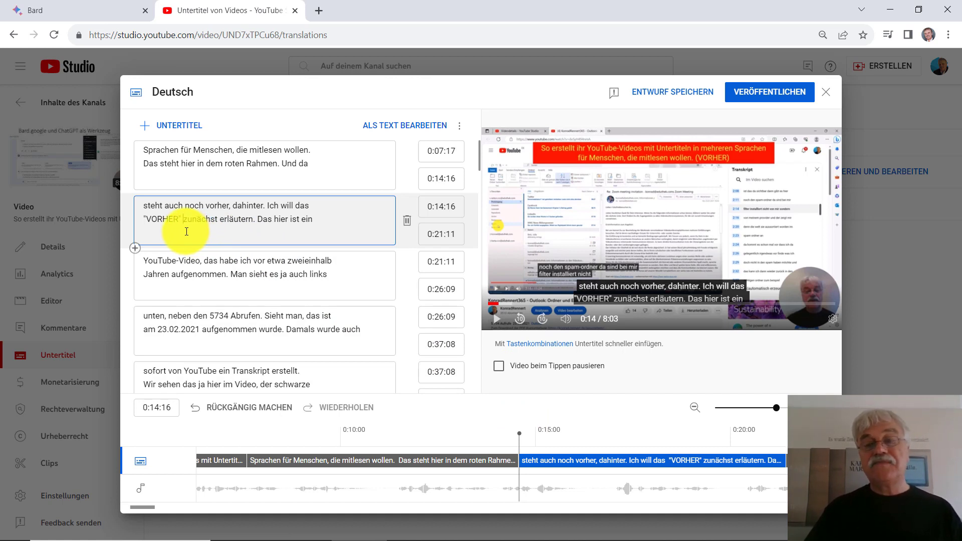
left_click(784, 90)
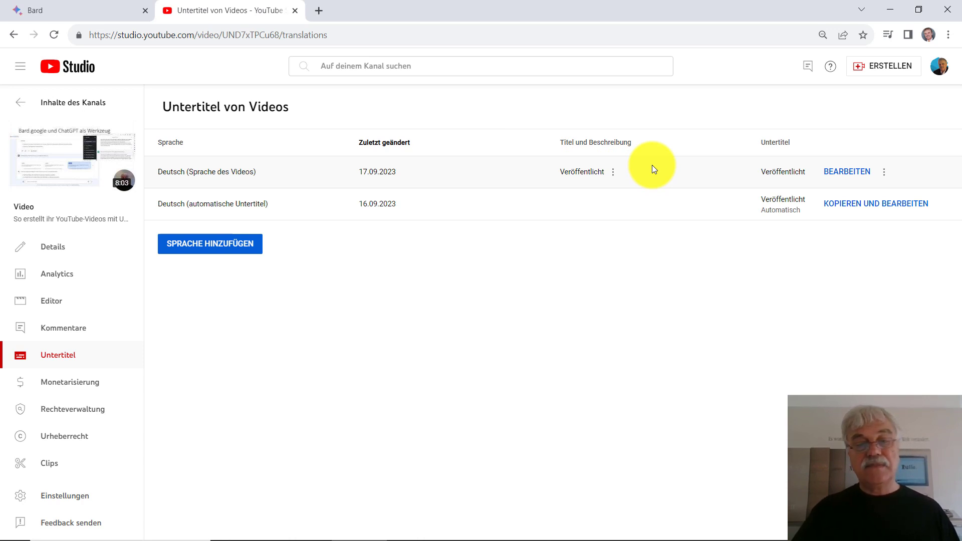
Reopen the published German subtitles to check the edited subtitle, and publish them again.
left_click(835, 173)
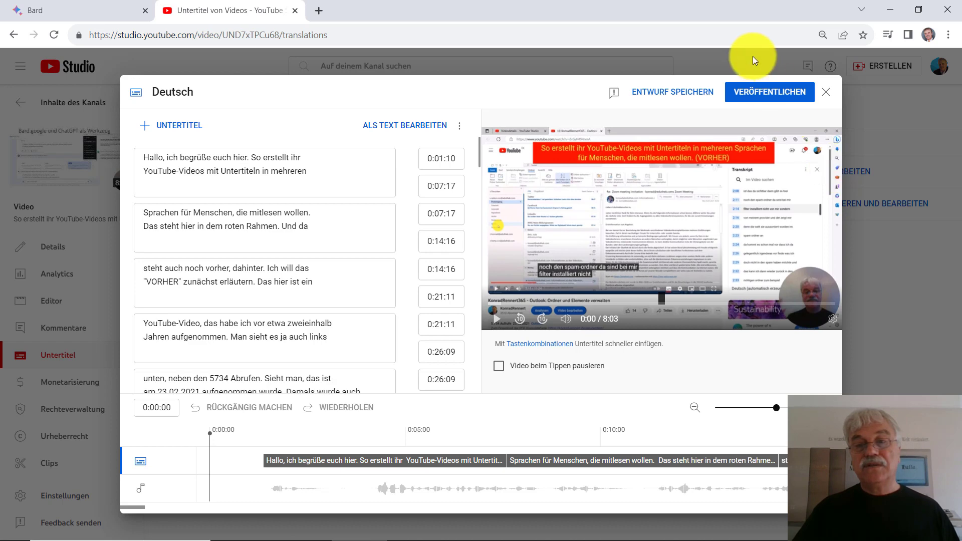
left_click(770, 99)
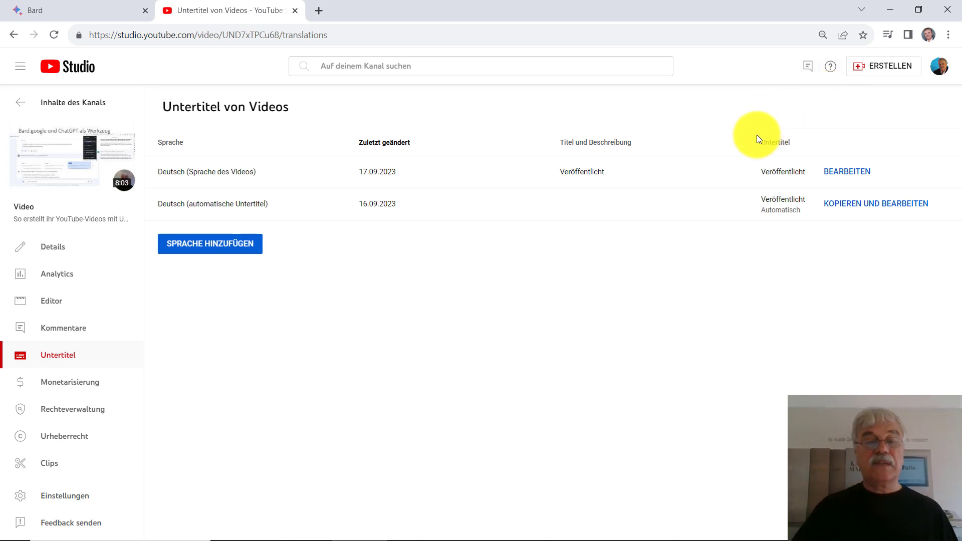
left_click(40, 8)
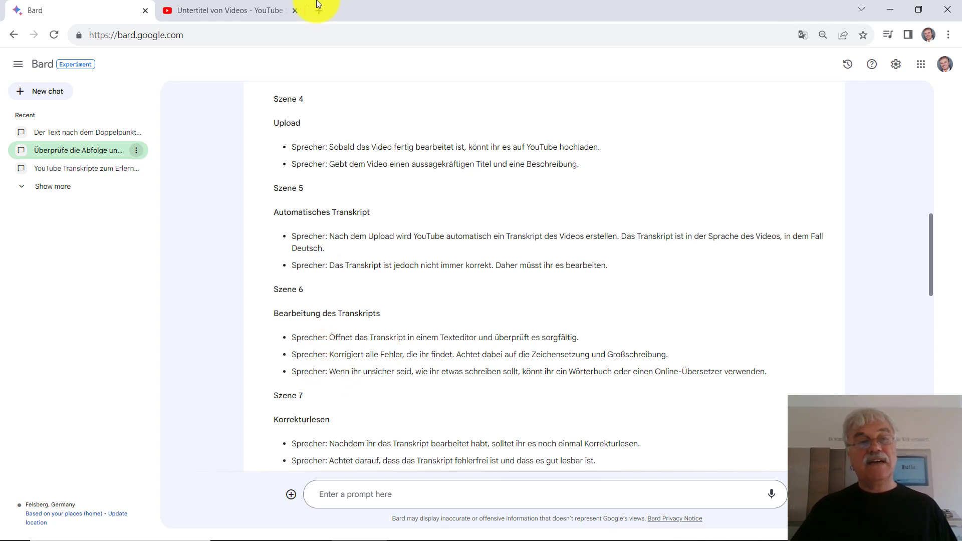
left_click(233, 6)
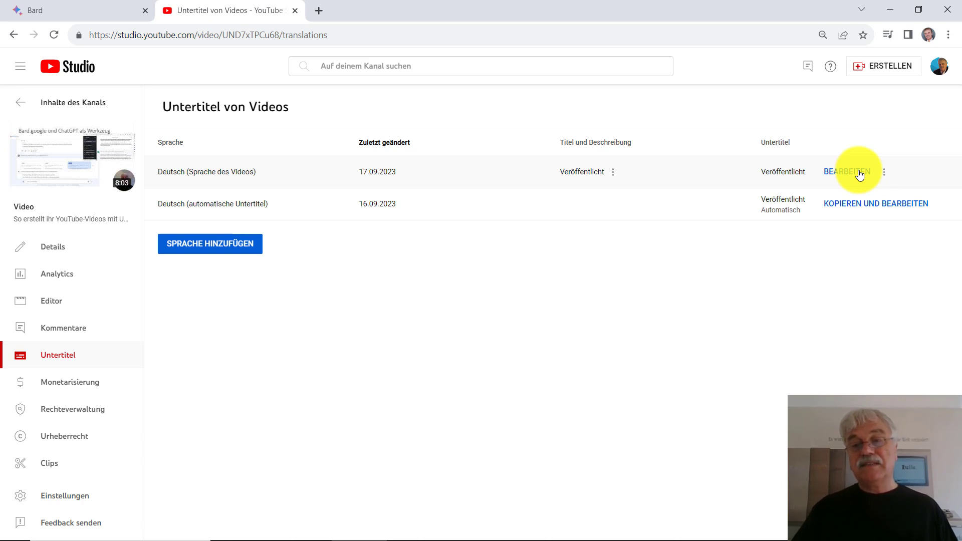
Open the video's German subtitles for editing as text and copy the entire transcript.
left_click(839, 177)
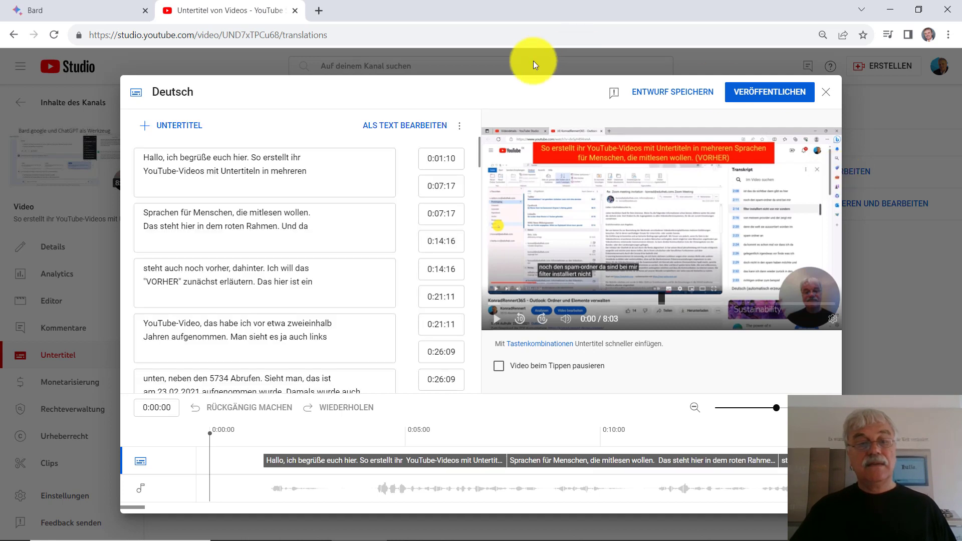
left_click(398, 127)
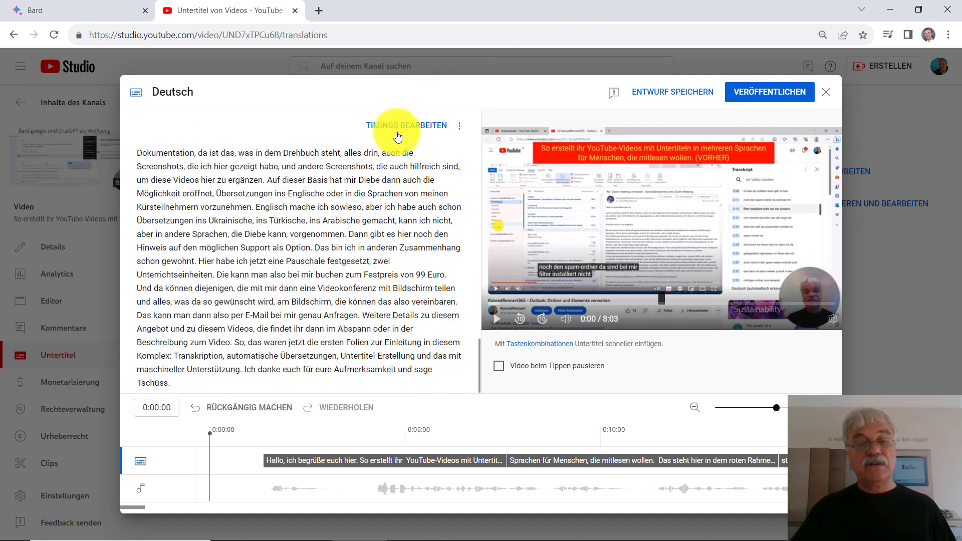
right_click(293, 233)
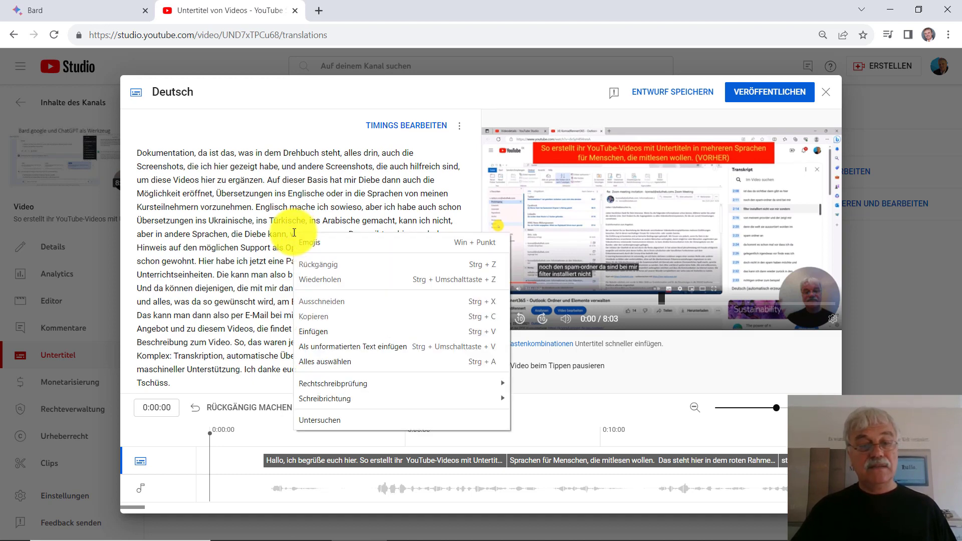
left_click(309, 362)
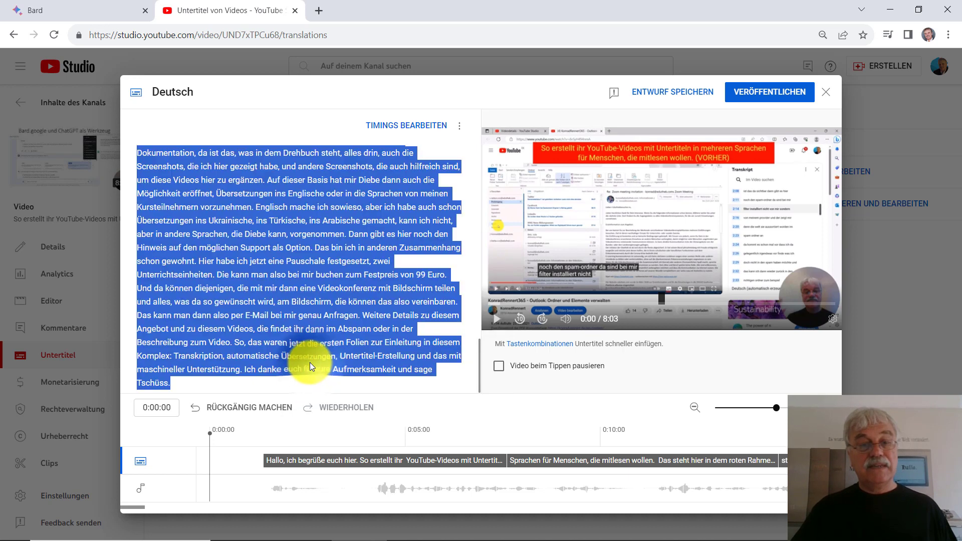
right_click(270, 256)
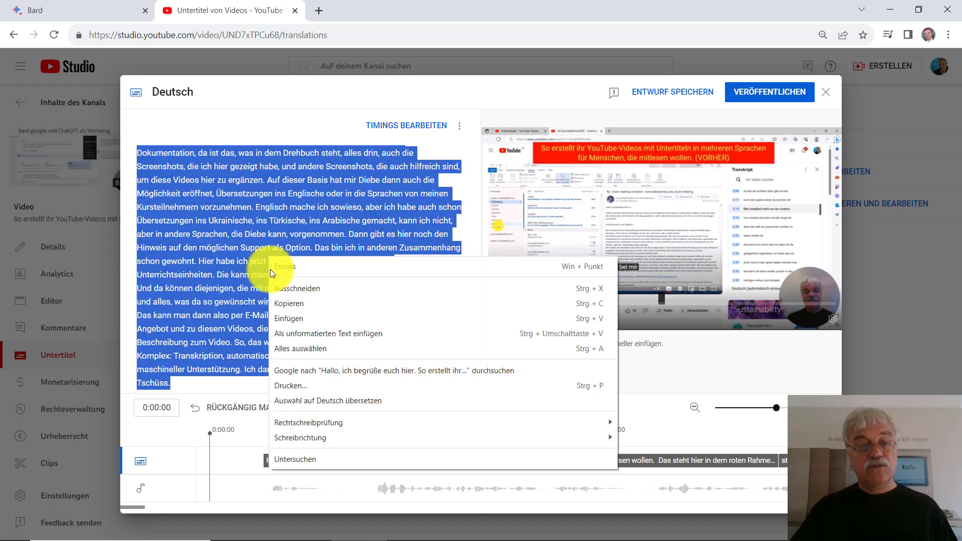
left_click(278, 301)
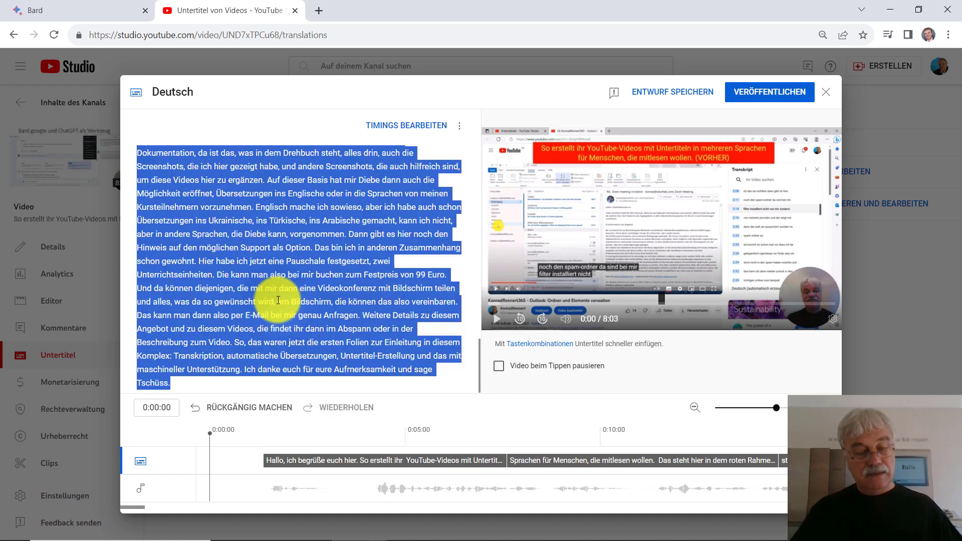
Switch to Word and replace the old unpunctuated transcript in Dokument1 with the copied subtitle text.
key("alt+Tab")
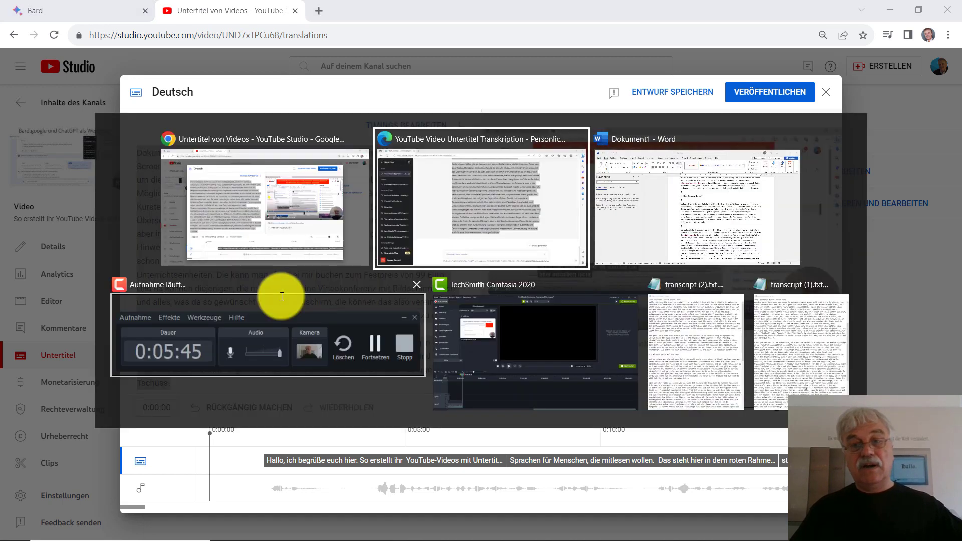
key("alt+Tab")
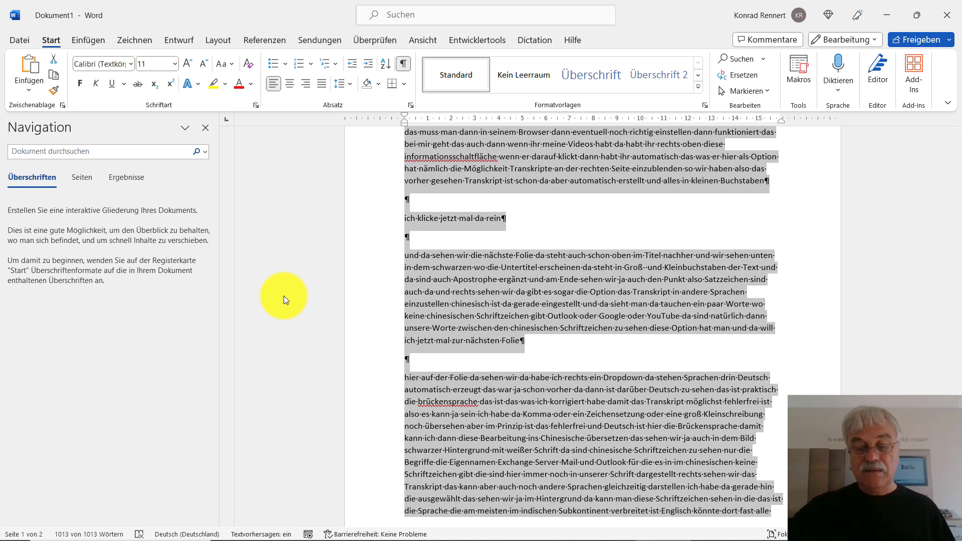
key("Delete")
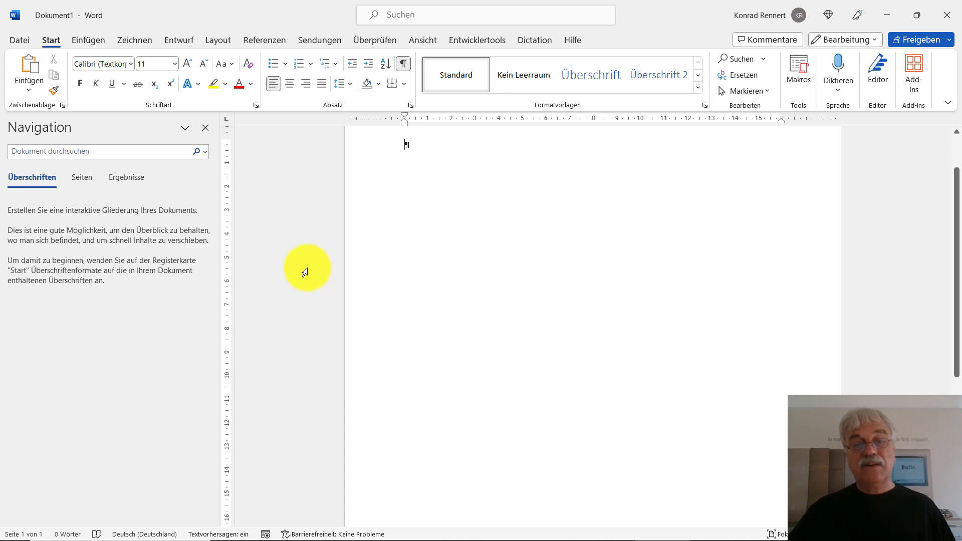
scroll(449, 222, "up", 2)
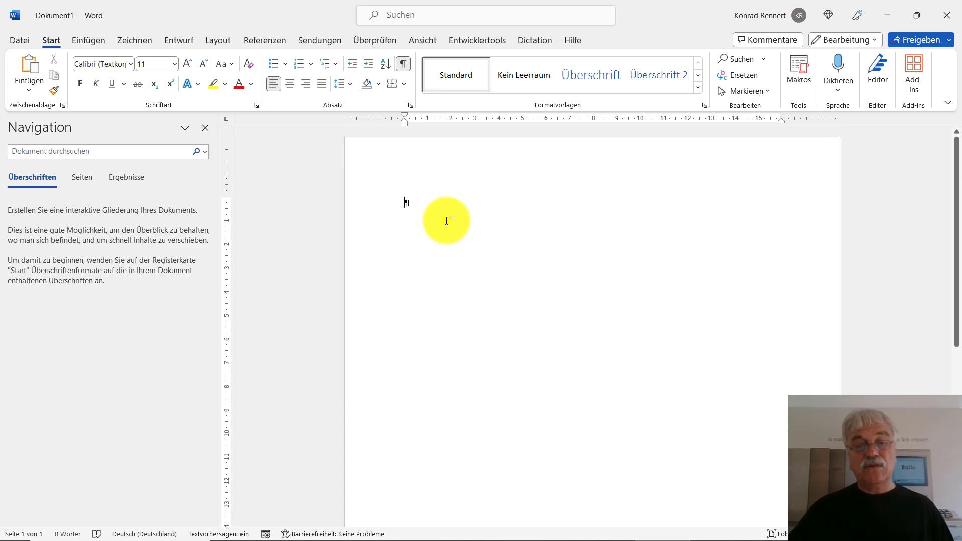
right_click(446, 221)
left_click(479, 312)
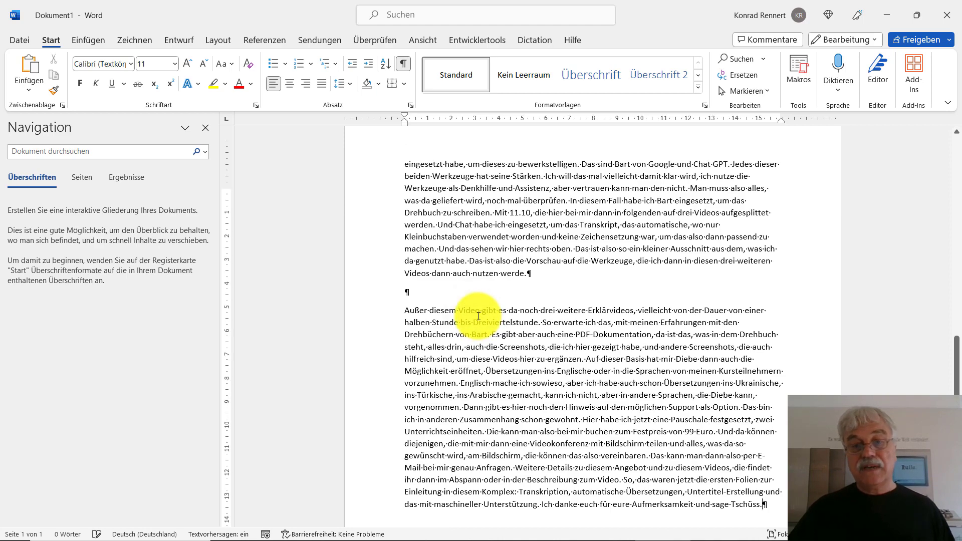
Look through the pasted transcript from "Hallo, ich begrüße euch hier" to "Tschüss." and examine its wording and punctuation.
scroll(479, 318, "up", 10)
scroll(478, 315, "up", 6)
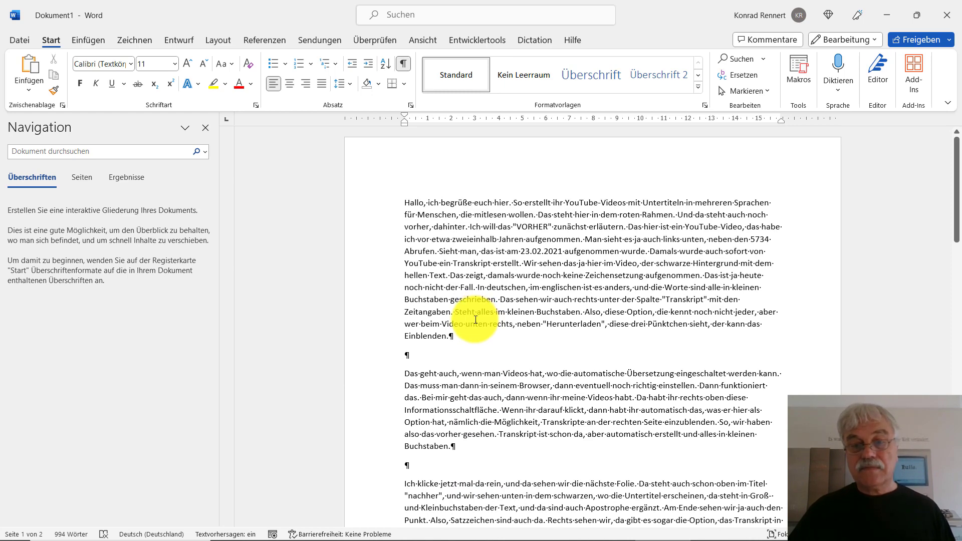
scroll(475, 319, "down", 7)
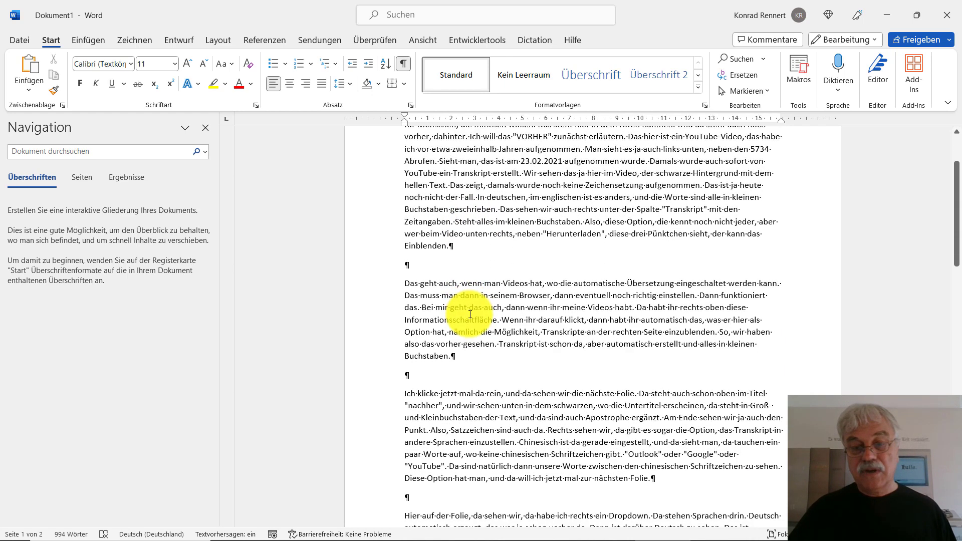
scroll(470, 314, "down", 3)
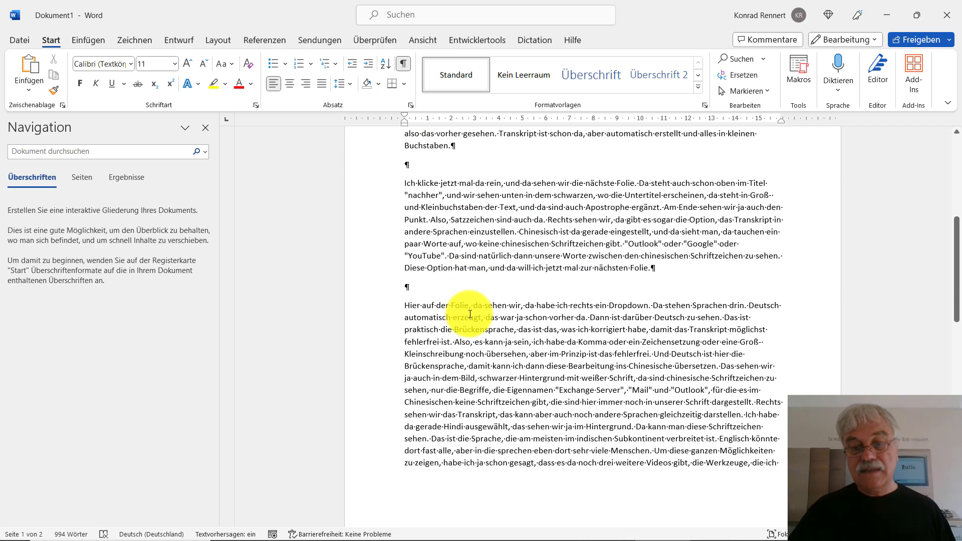
scroll(470, 314, "down", 7)
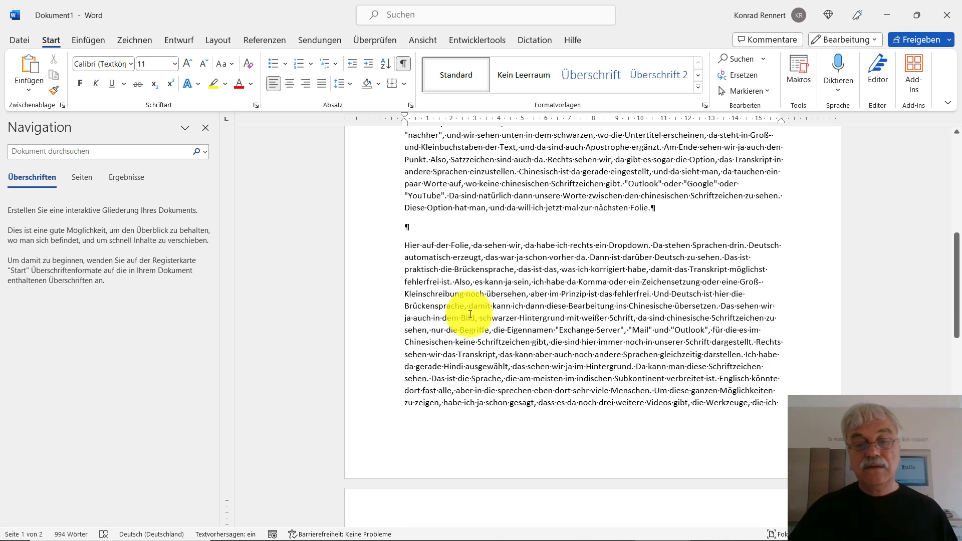
scroll(470, 314, "down", 13)
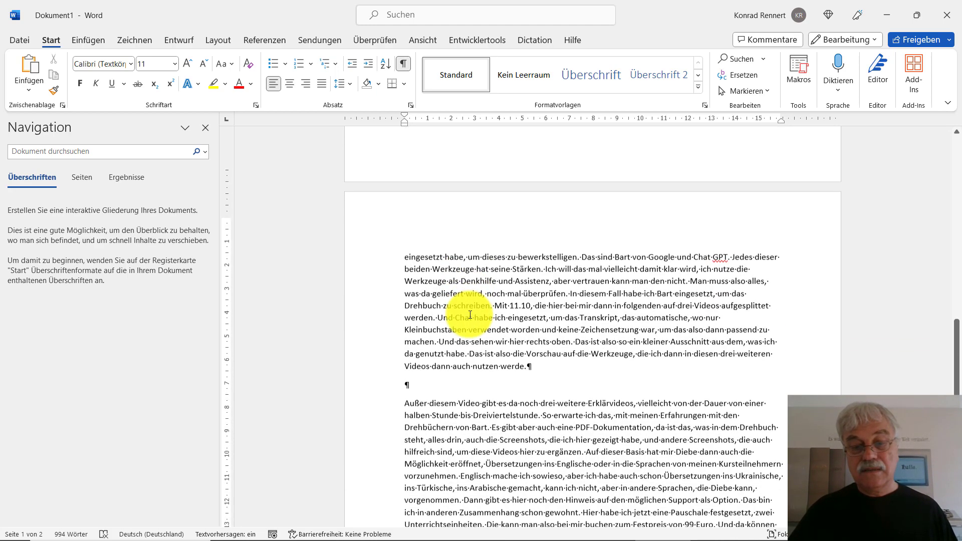
scroll(470, 315, "up", 12)
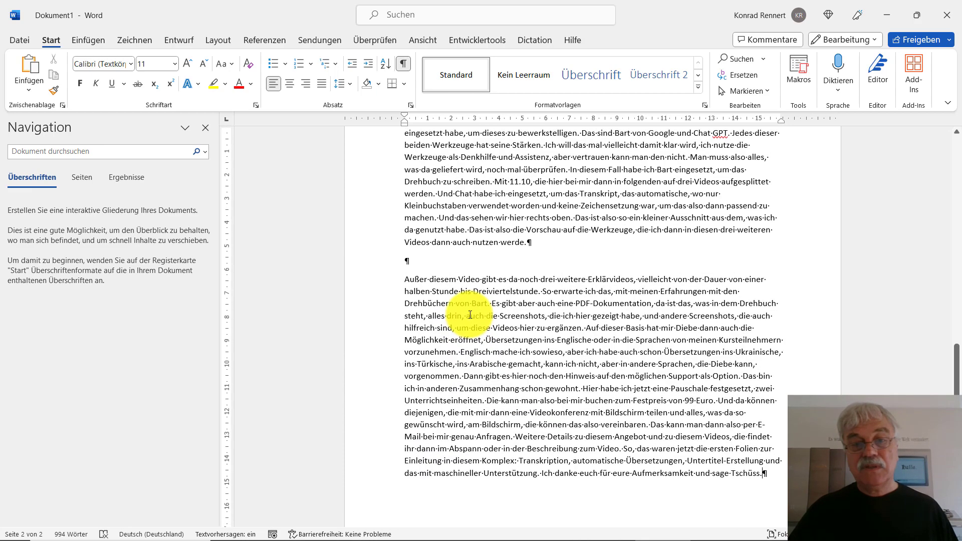
scroll(470, 315, "up", 15)
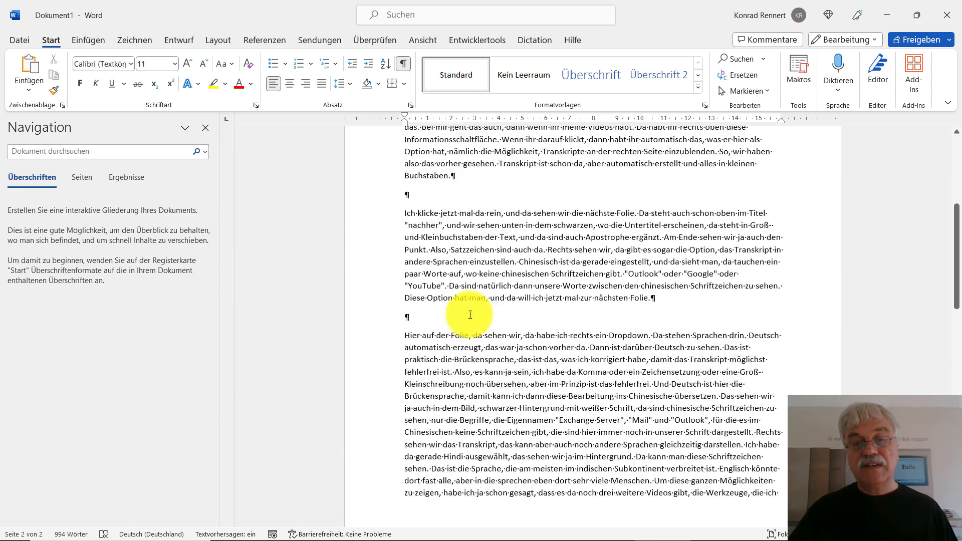
scroll(469, 315, "up", 3)
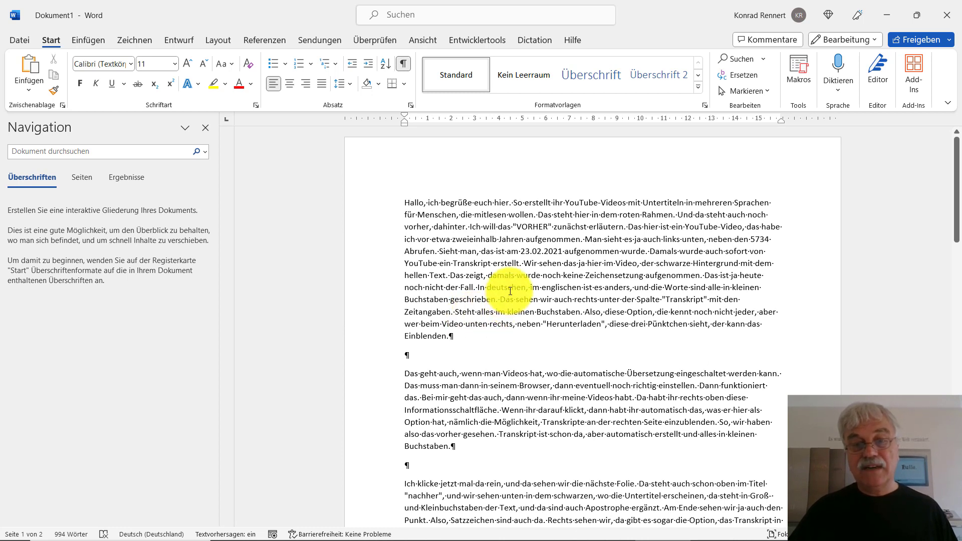
Search the transcript for "Ara" and examine the passage about Arabic translations and the misrecognized word "Diebe" in its sentences.
type("Ara")
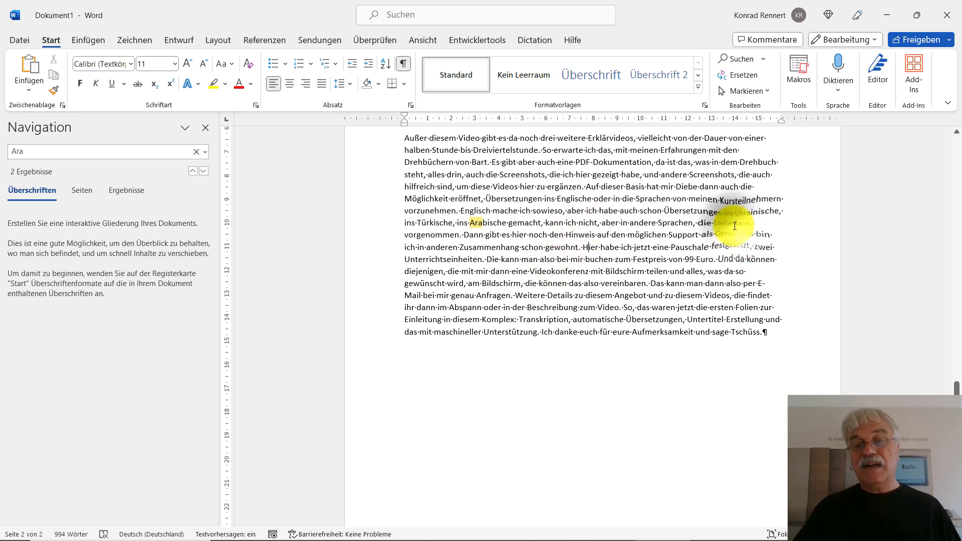
left_click_drag(734, 225, 465, 218)
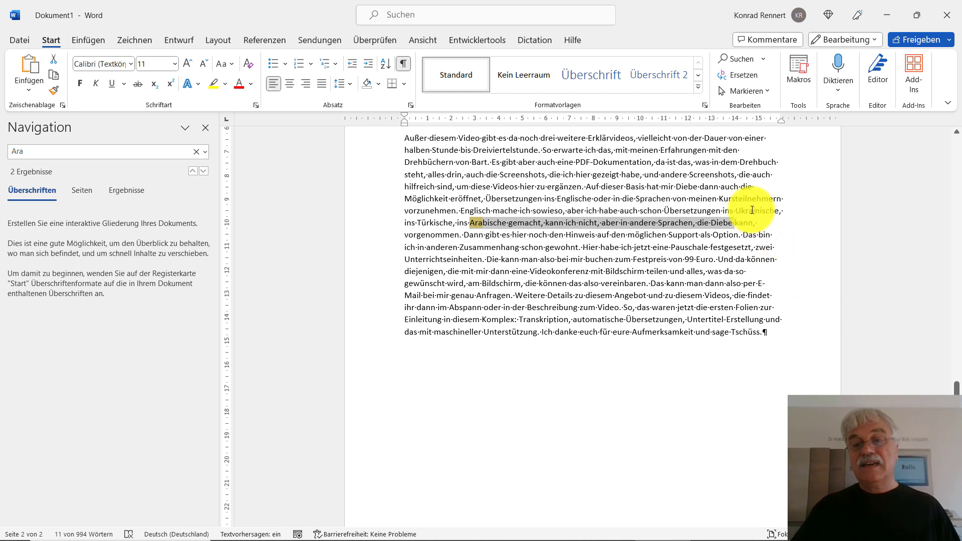
left_click(719, 227)
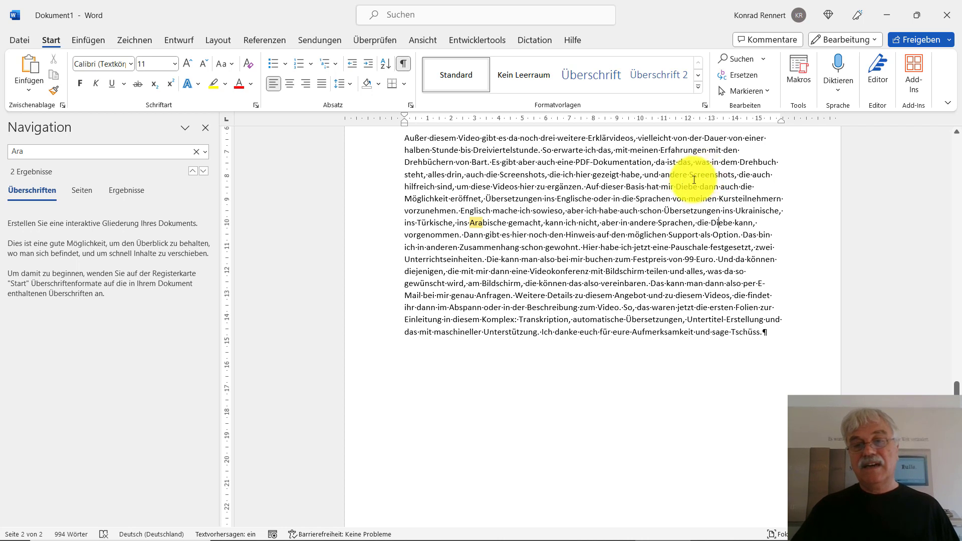
left_click(683, 190)
double_click(683, 190)
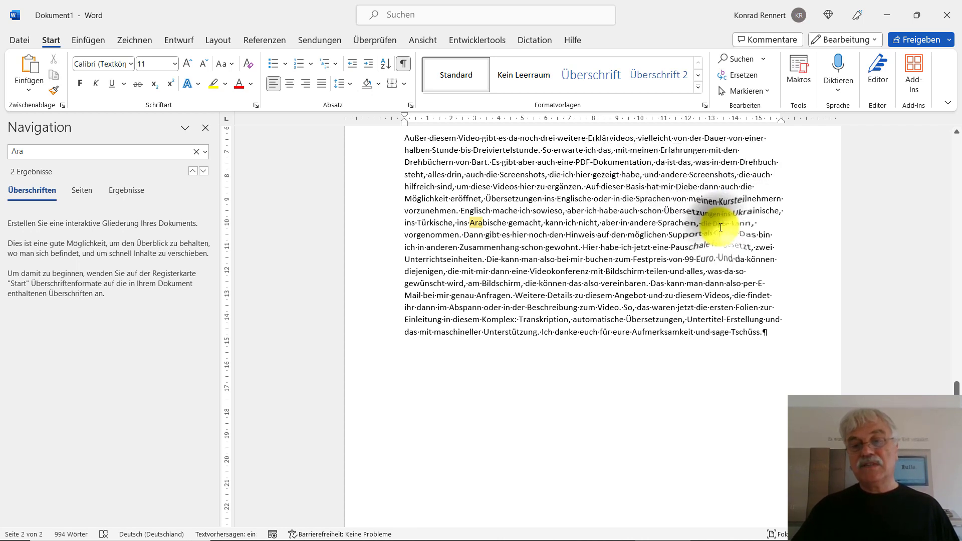
left_click(720, 232)
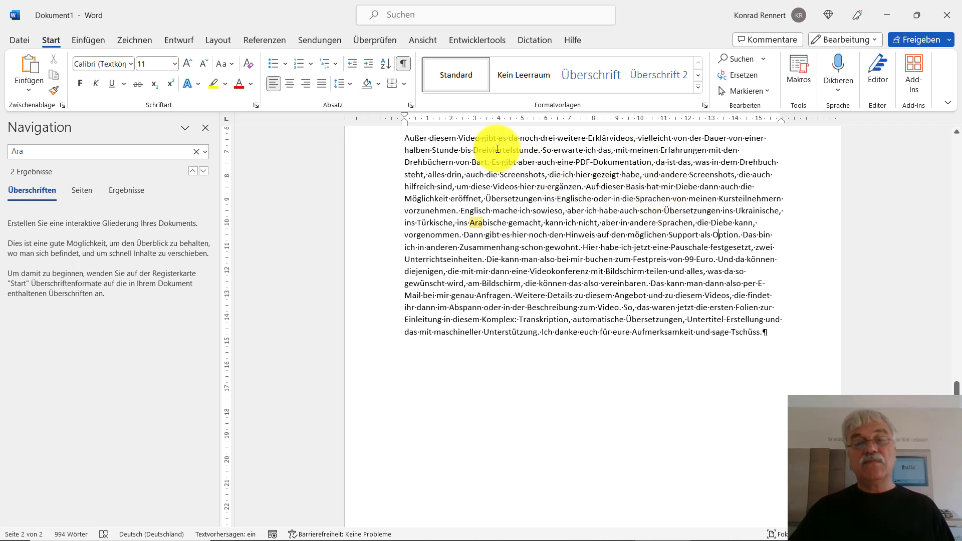
Correct "Bart" to "Bard." in the sentence about the Drehbücher in the transcript's last paragraph.
left_click(480, 162)
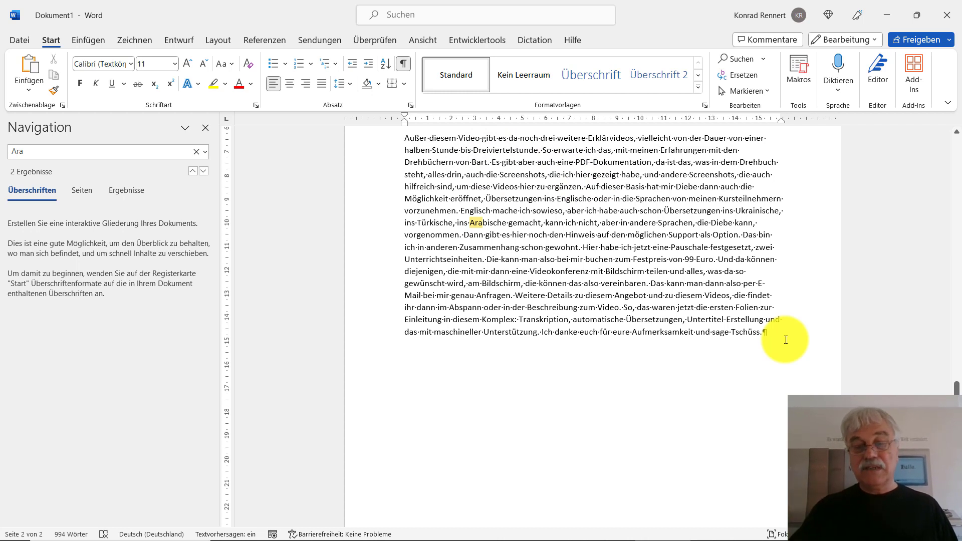
key("Delete")
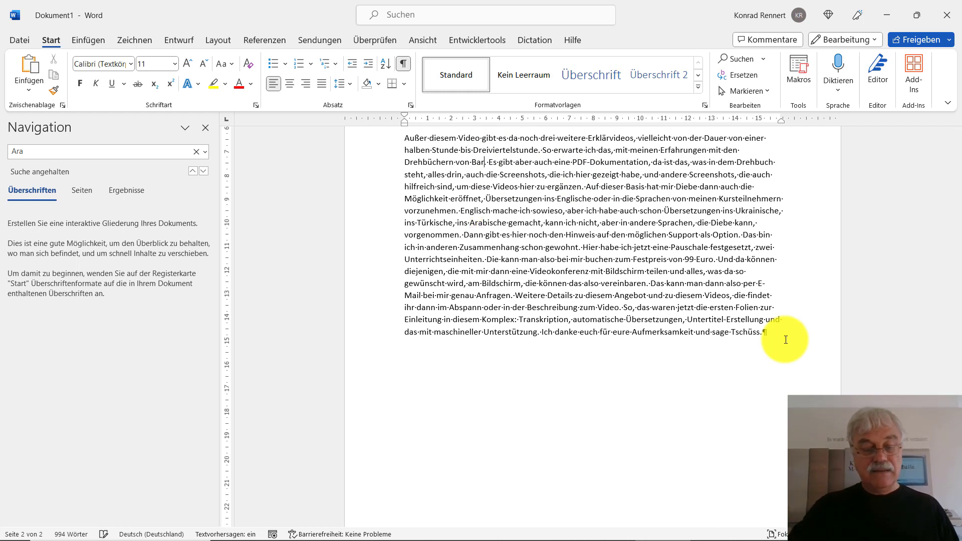
type("d.")
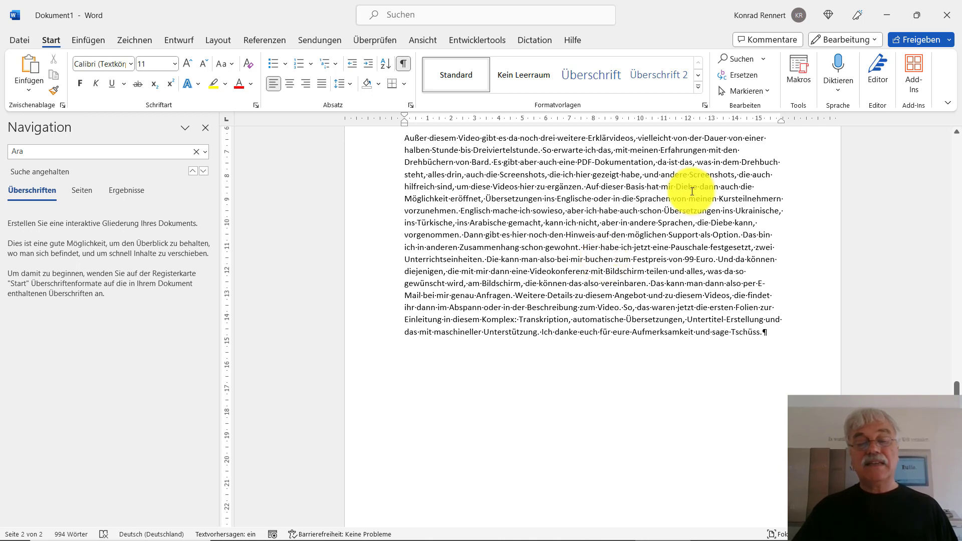
Switch to YouTube Studio in the browser and publish the German subtitles open in the editor.
key("alt+Tab")
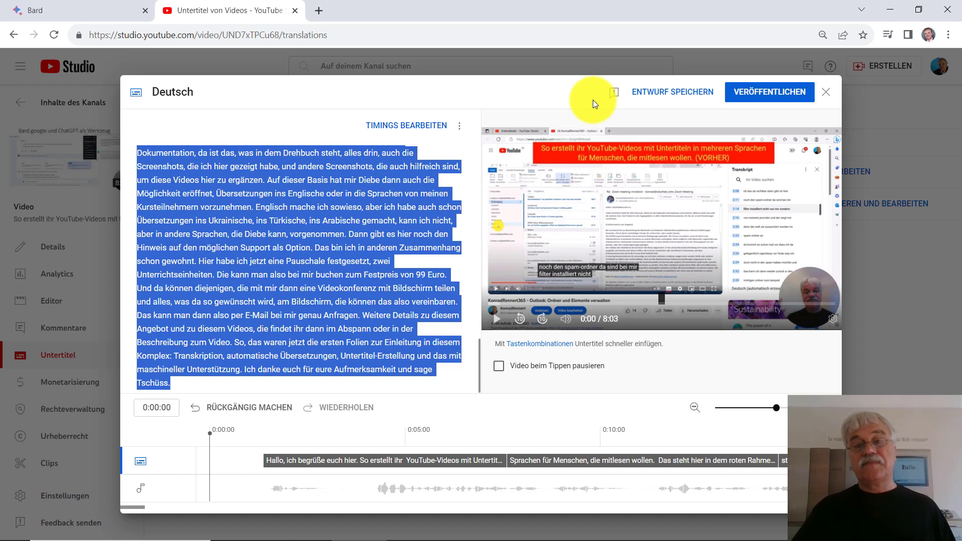
left_click(784, 94)
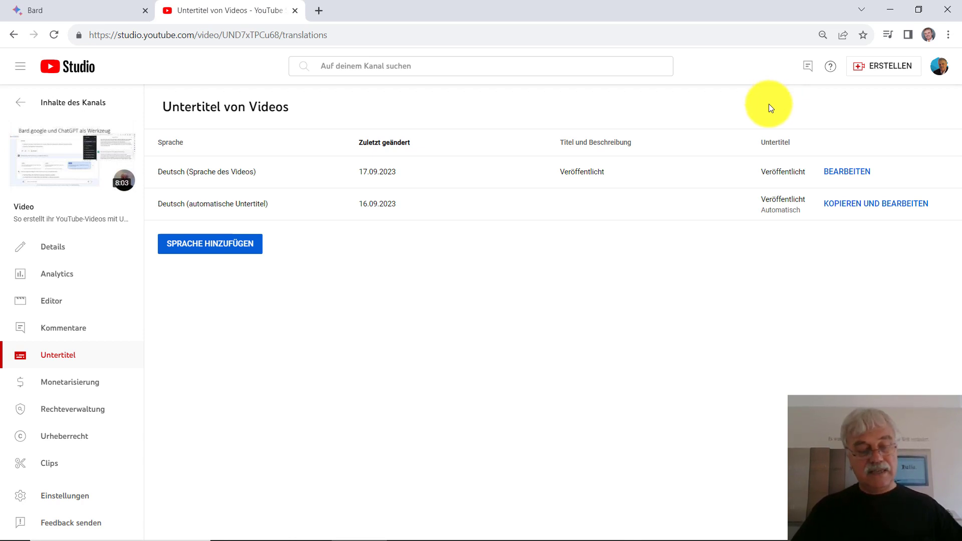
Switch to the Bard chat and review the video script scenes on transcript editing and proofreading.
left_click(100, 8)
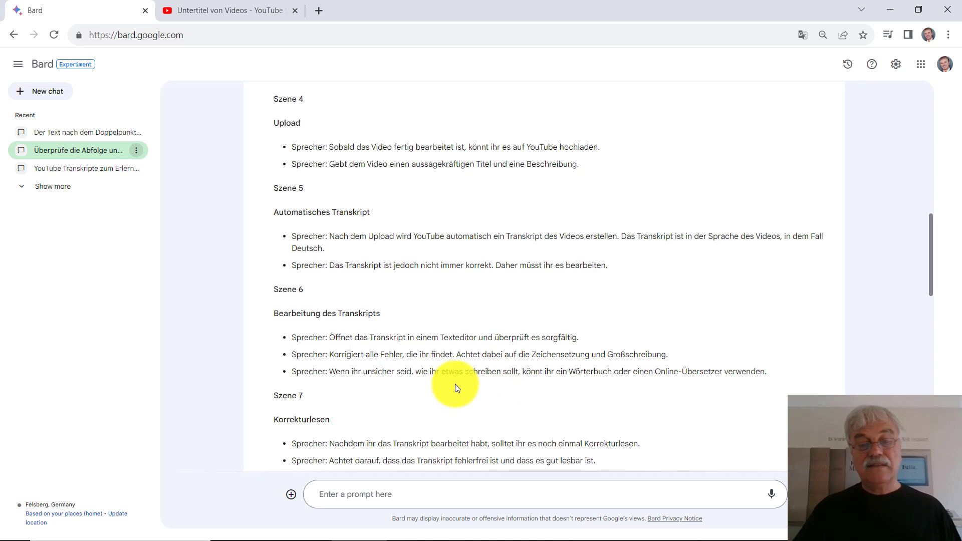
scroll(495, 328, "down", 4)
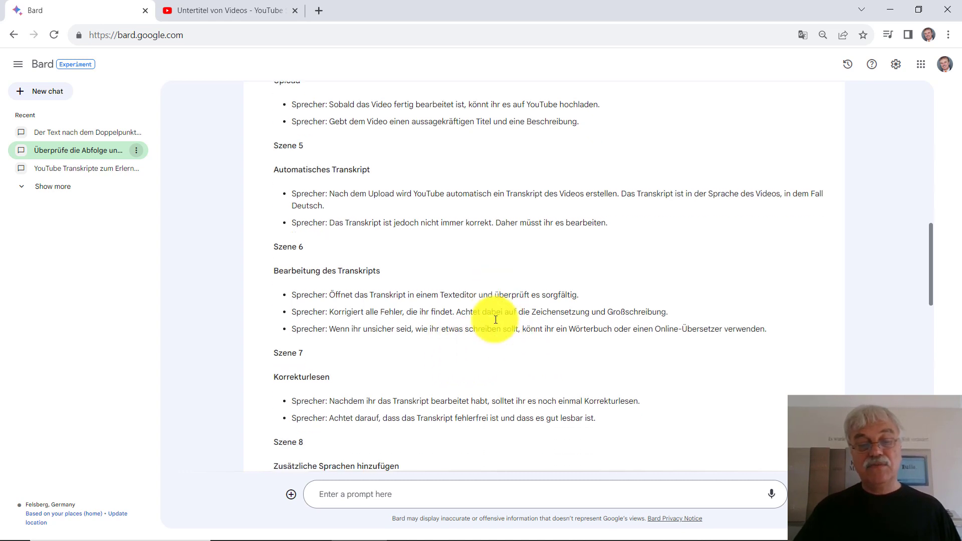